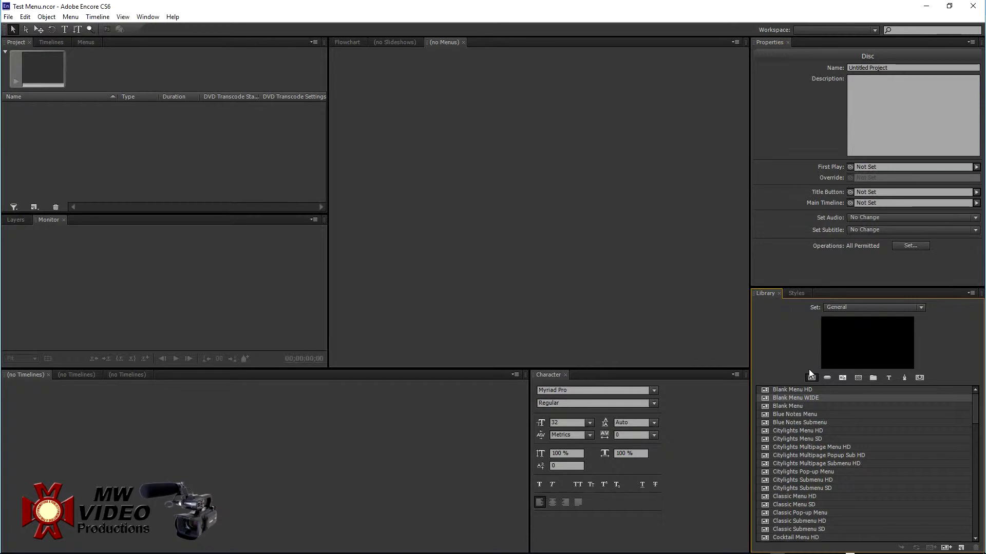
# Step: Create a menu from the Blank Menu WIDE template and open it for editing in Photoshop
pyautogui.doubleClick(800, 397)
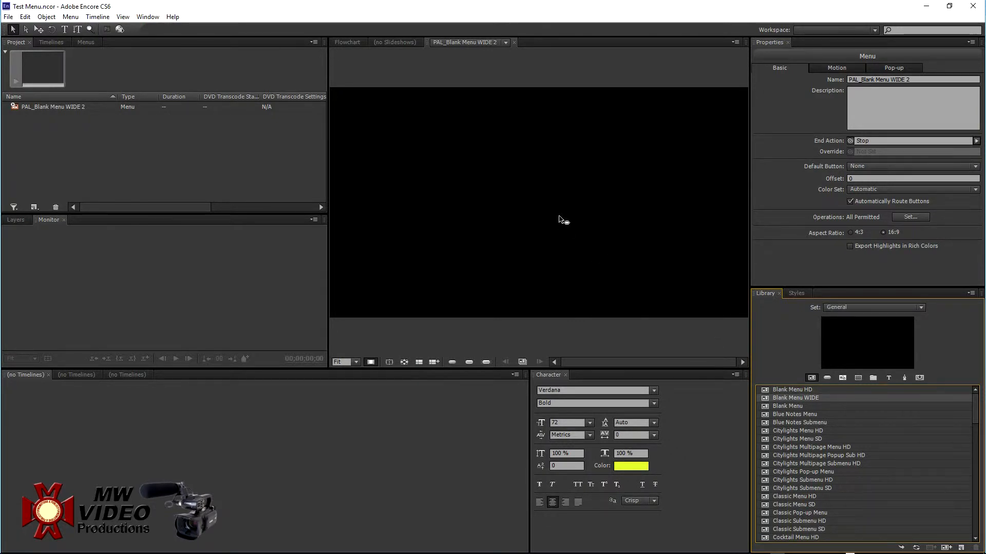
pyautogui.rightClick(556, 195)
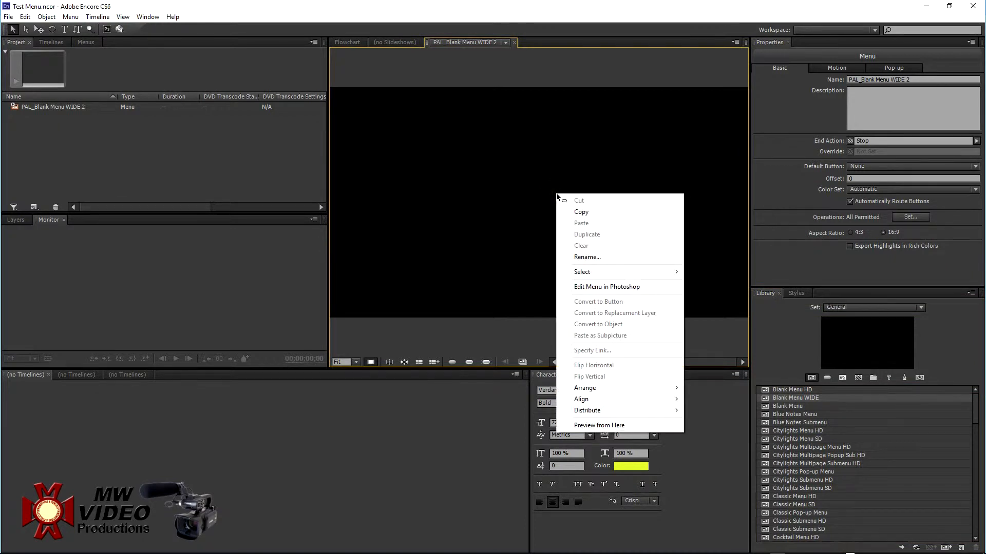
pyautogui.click(599, 287)
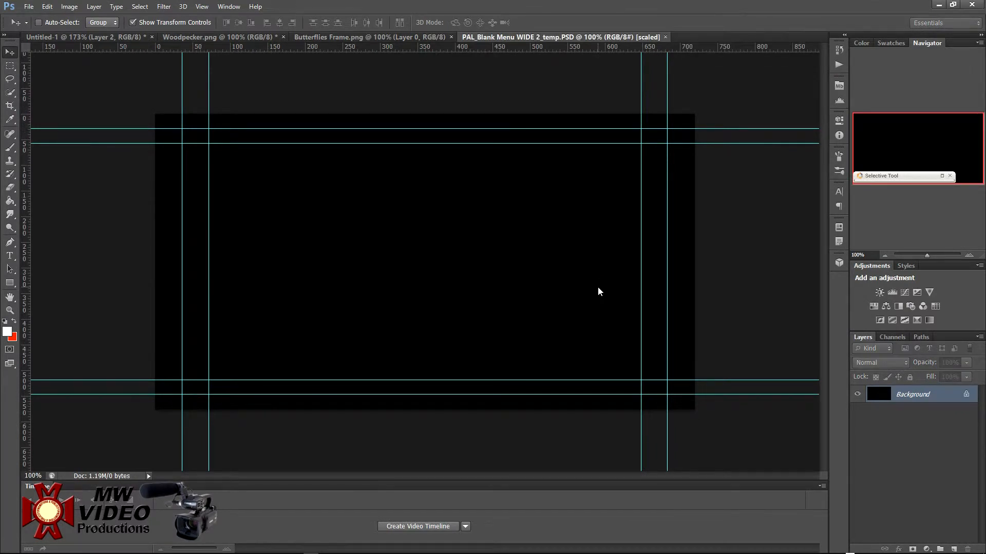
# Step: Add a layer group above the background and name it "(+) Button1"
pyautogui.click(939, 549)
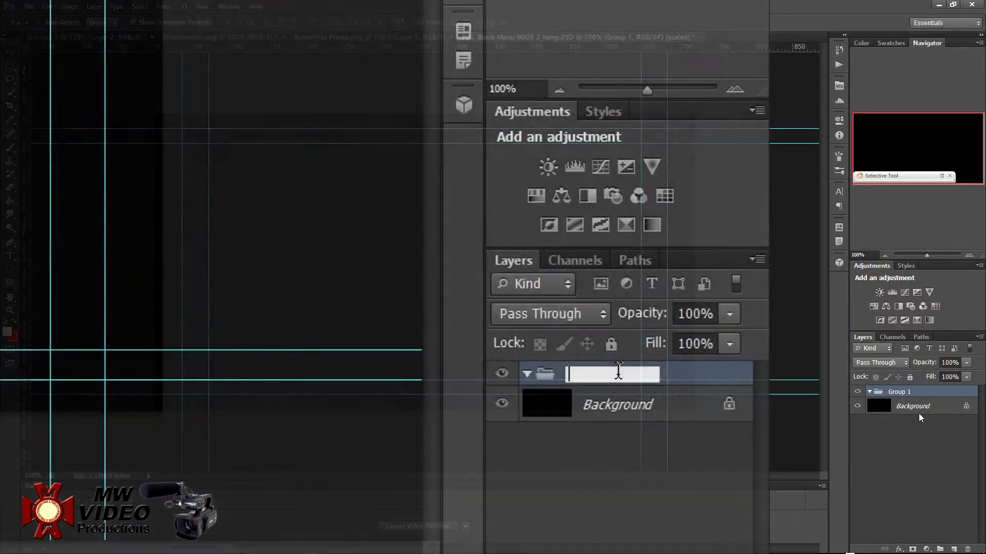
pyautogui.doubleClick(899, 392)
pyautogui.write('(+)')
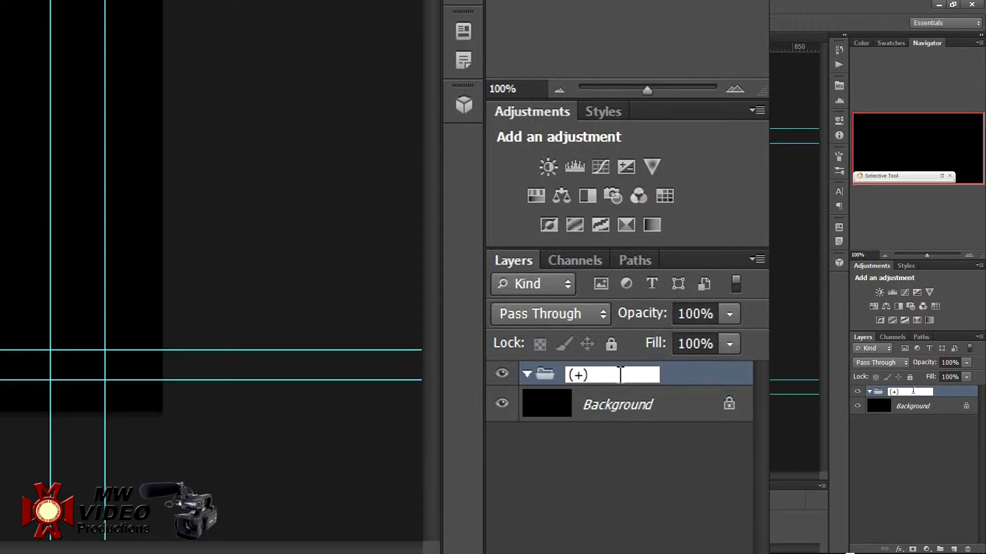
pyautogui.write(' Button1')
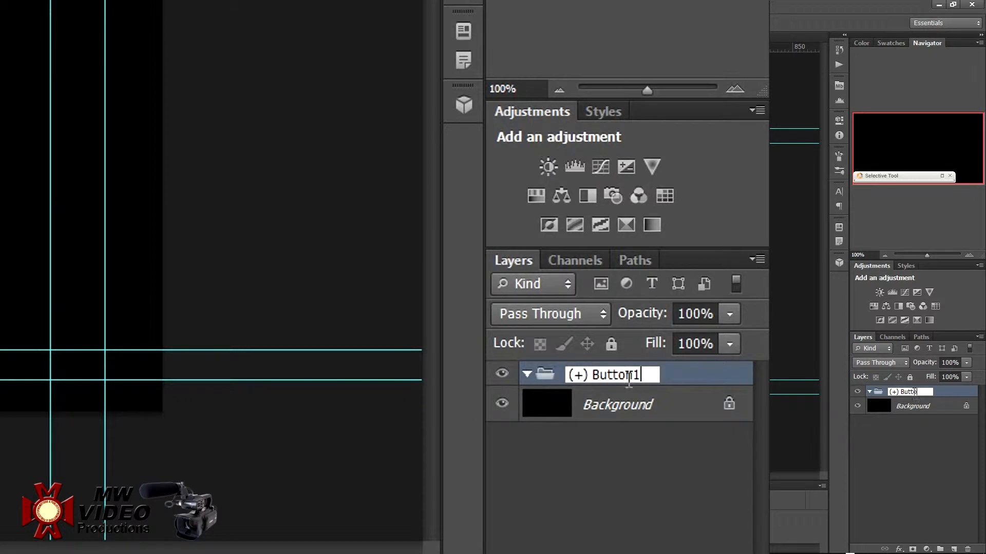
pyautogui.click(694, 386)
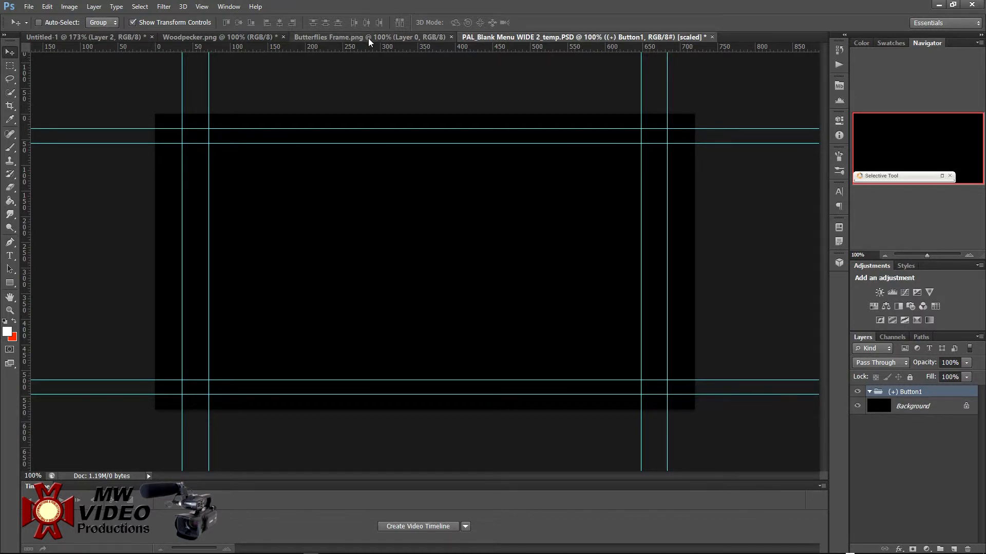
# Step: Copy the layer from Butterflies Frame.png into the menu's (+) Button1 group and dock the image window again
pyautogui.moveTo(368, 38); pyautogui.dragTo(106, 269)
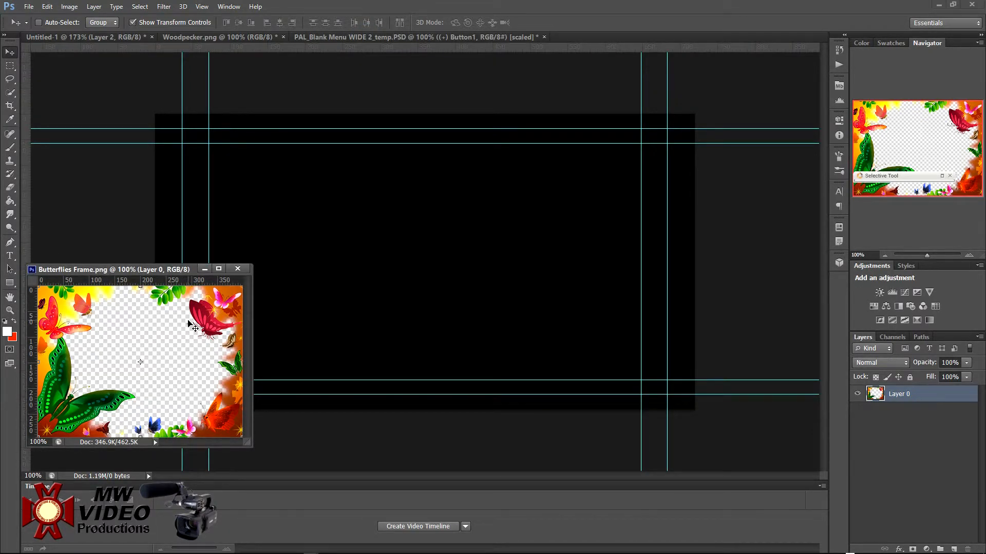
pyautogui.moveTo(930, 399); pyautogui.dragTo(516, 251)
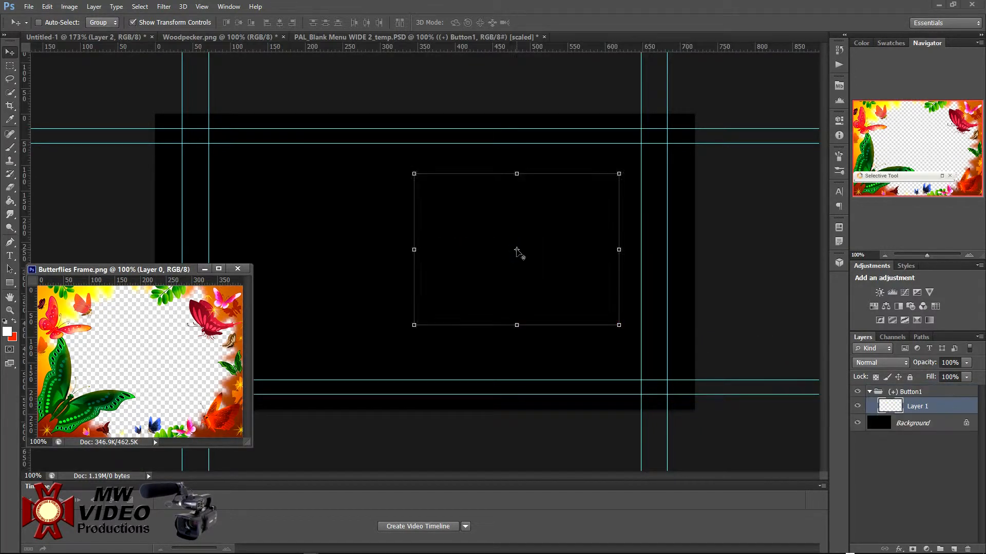
pyautogui.moveTo(158, 269); pyautogui.dragTo(682, 42)
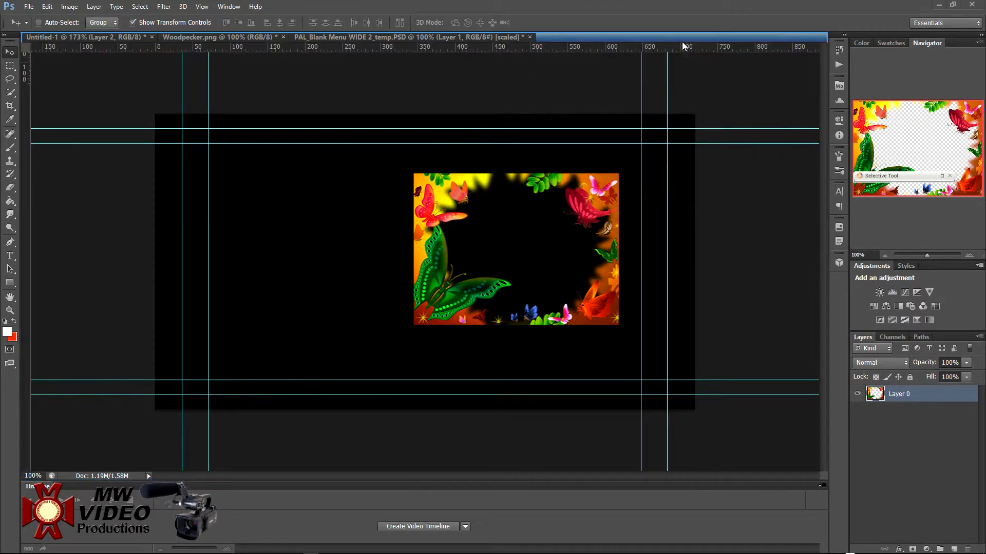
# Step: Scale the butterfly frame to about 46.7% width and 41.6% height, placed near the centre of the menu
pyautogui.moveTo(415, 175); pyautogui.dragTo(497, 267)
pyautogui.moveTo(595, 289); pyautogui.dragTo(463, 252)
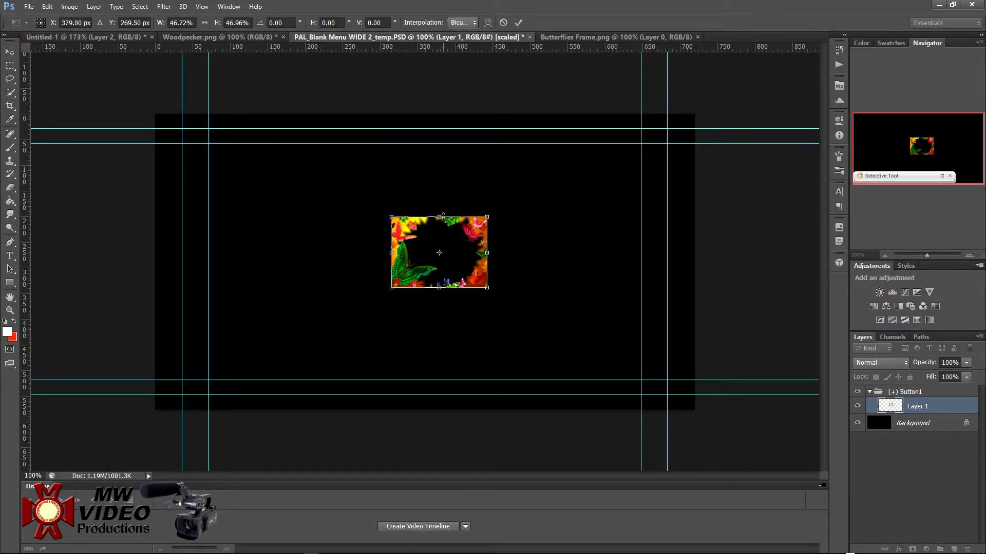
pyautogui.moveTo(440, 216); pyautogui.dragTo(440, 223)
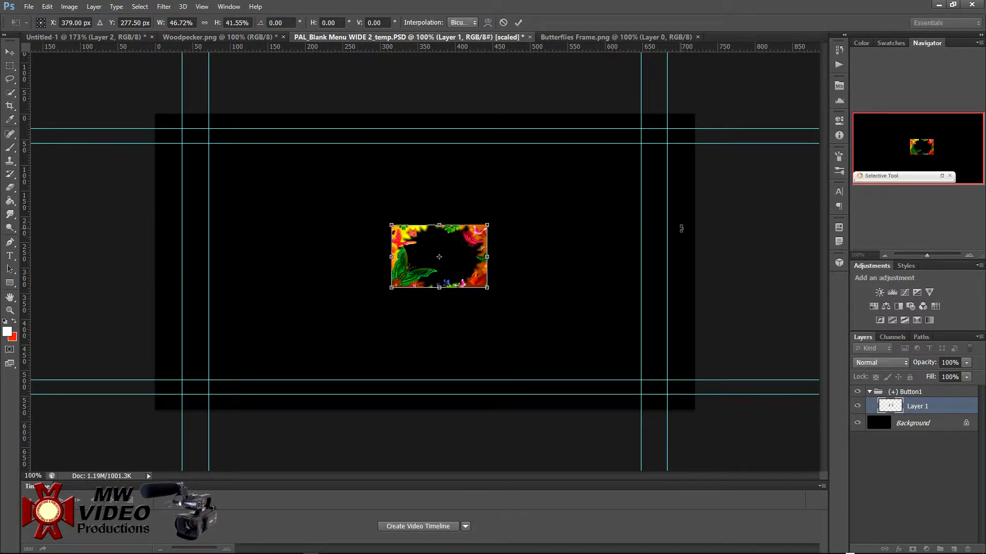
pyautogui.click(521, 24)
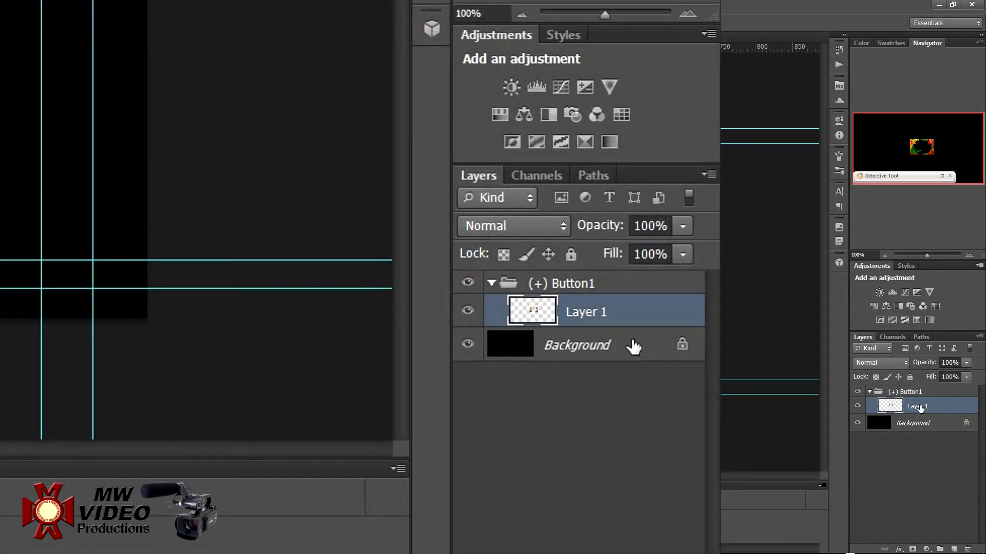
# Step: Rename the butterfly layer inside the (+) Button1 group as "Frame"
pyautogui.click(919, 407)
pyautogui.doubleClick(919, 406)
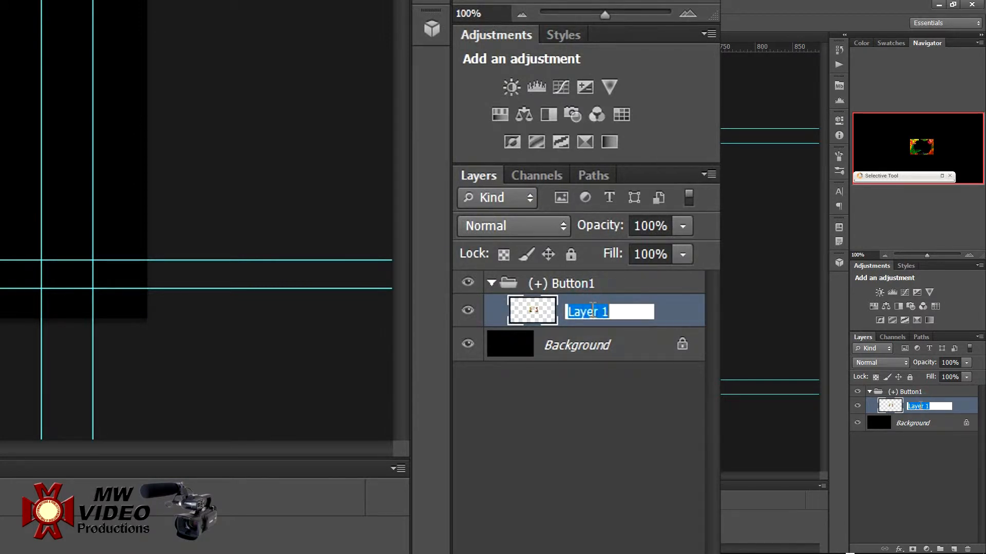
pyautogui.press('BackSpace')
pyautogui.write('Fram')
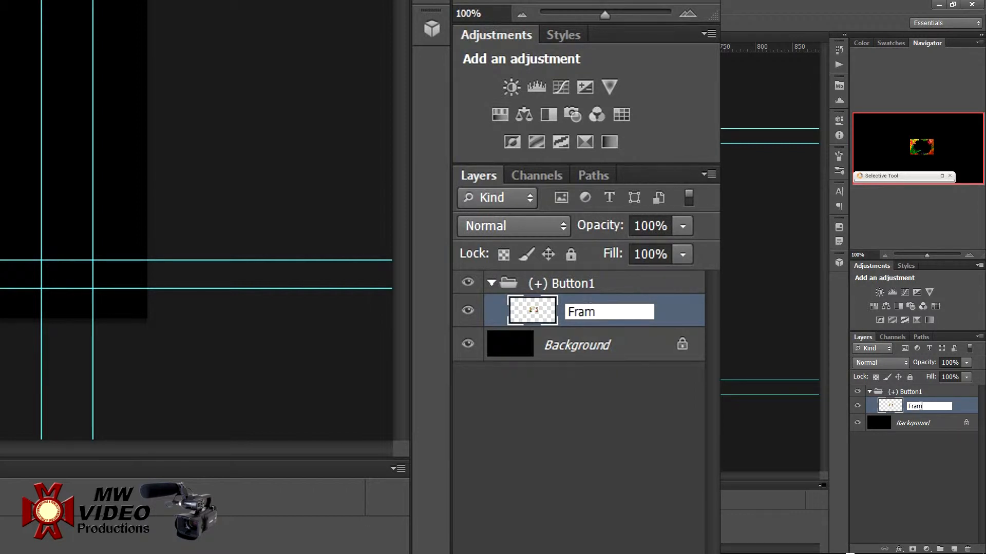
pyautogui.write('e')
pyautogui.click(674, 314)
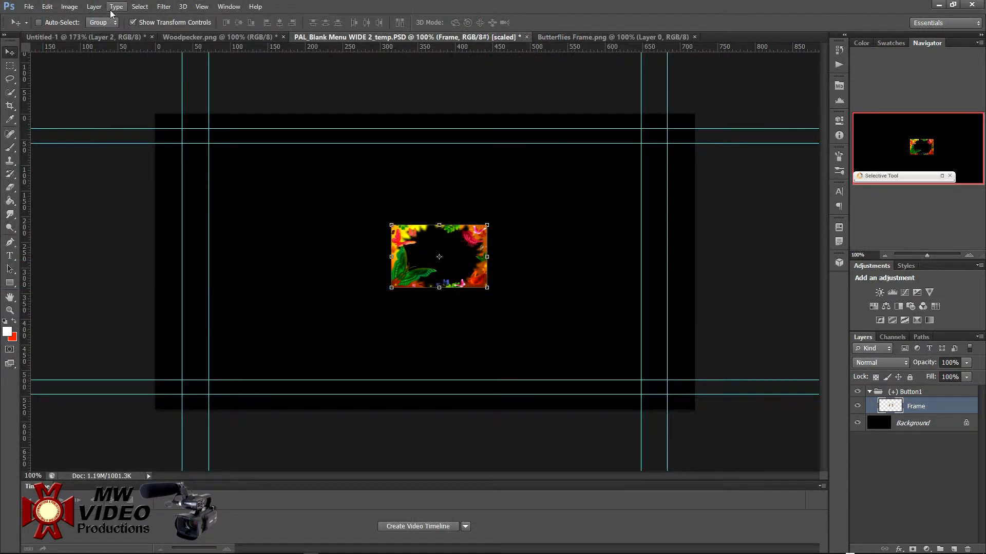
# Step: Create a new empty layer in the (+) Button1 group and arrange it directly beneath the Frame layer
pyautogui.click(94, 7)
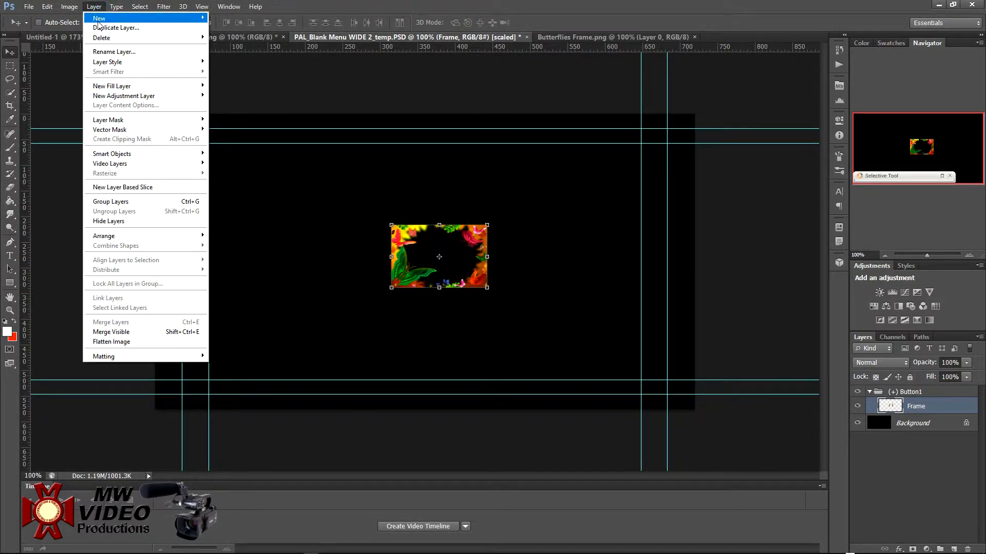
pyautogui.moveTo(100, 18)
pyautogui.click(250, 19)
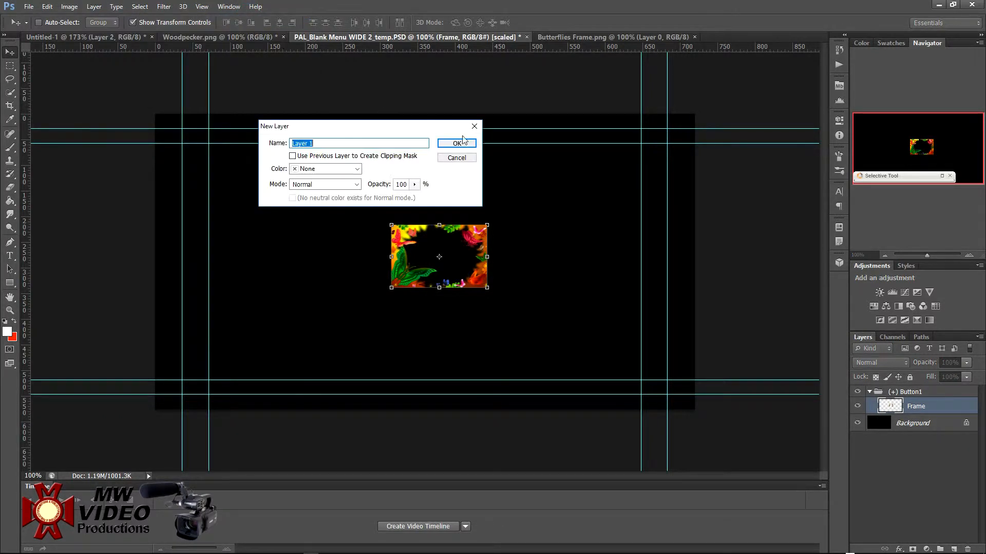
pyautogui.click(456, 144)
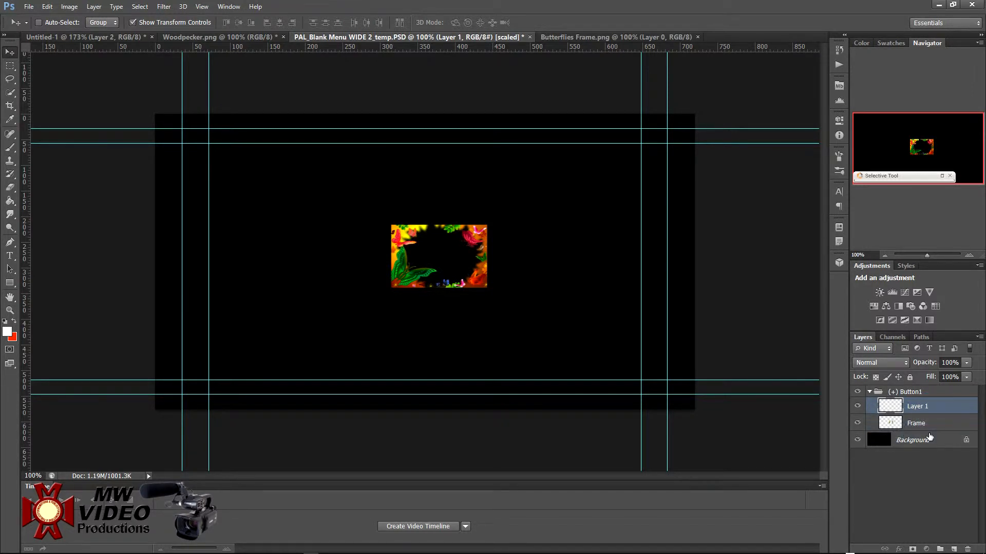
pyautogui.moveTo(934, 426); pyautogui.dragTo(931, 406)
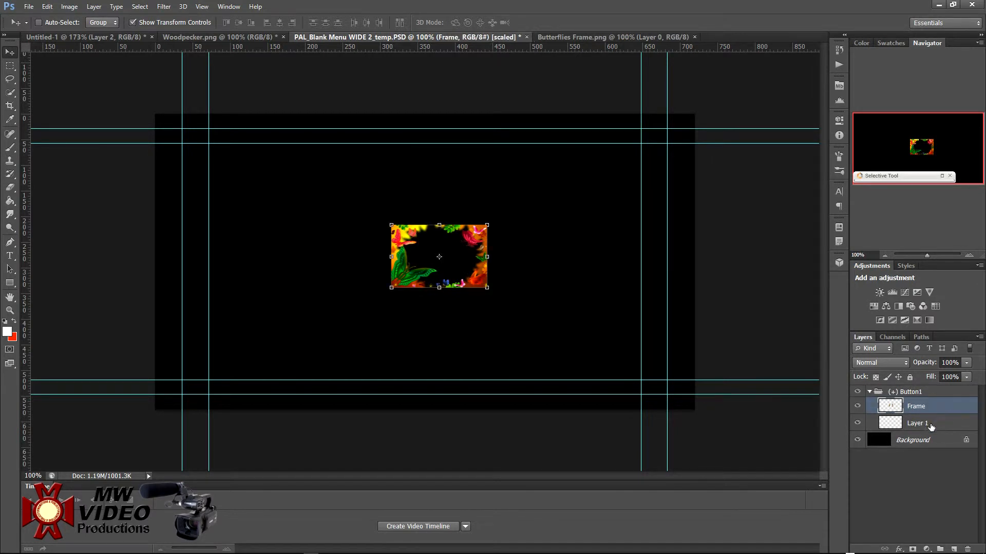
pyautogui.click(932, 426)
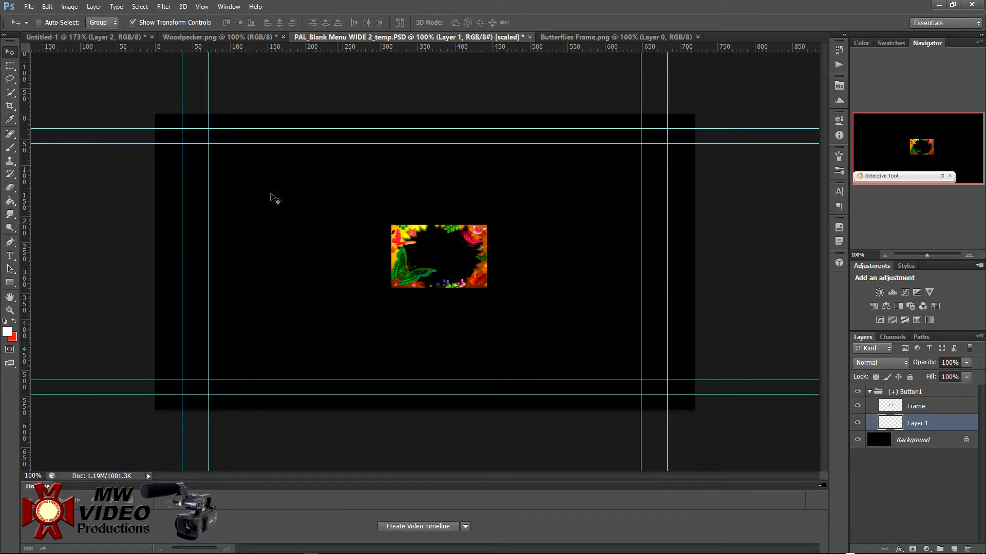
# Step: Make a rectangular selection inside the butterfly frame and fill it with the background color at 100% opacity on the empty layer
pyautogui.click(9, 71)
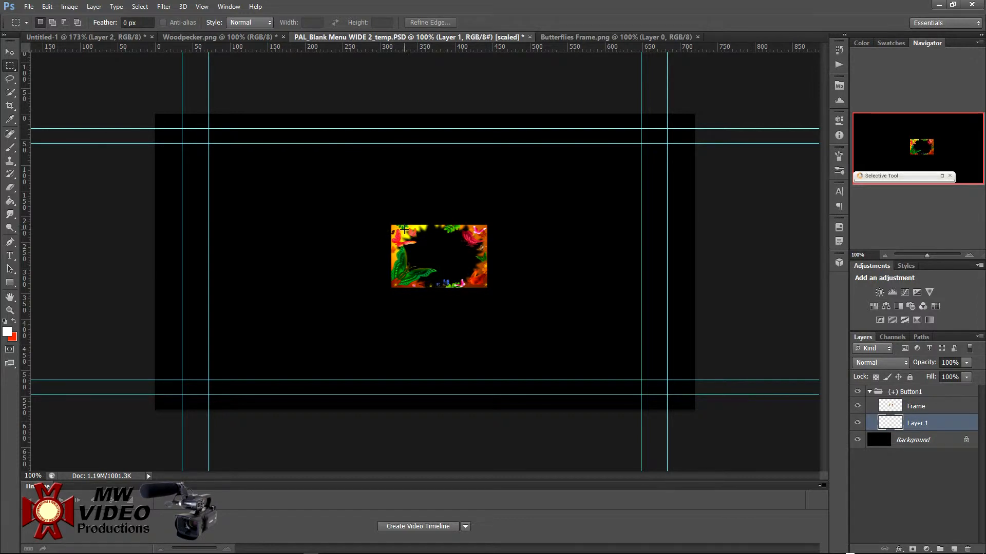
pyautogui.moveTo(401, 226); pyautogui.dragTo(444, 266)
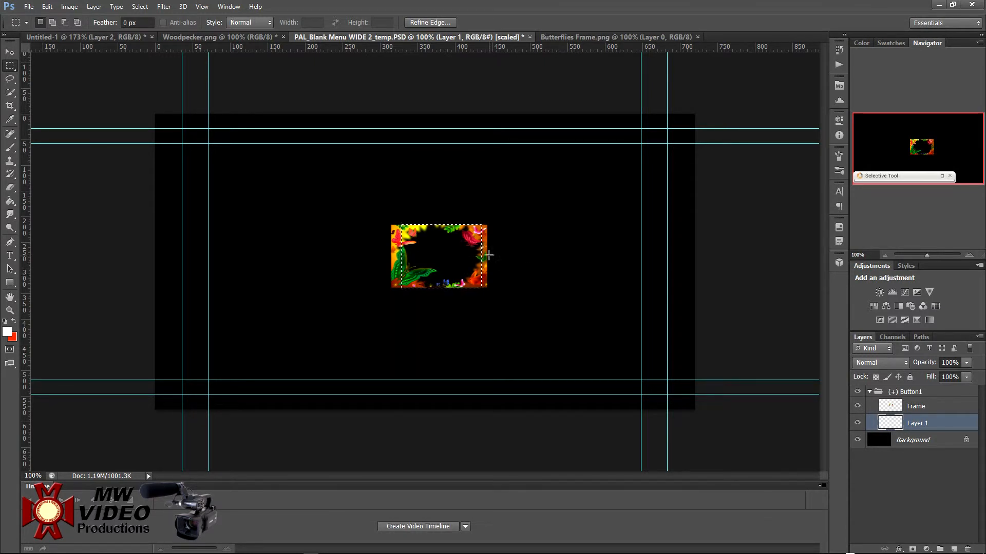
pyautogui.rightClick(447, 253)
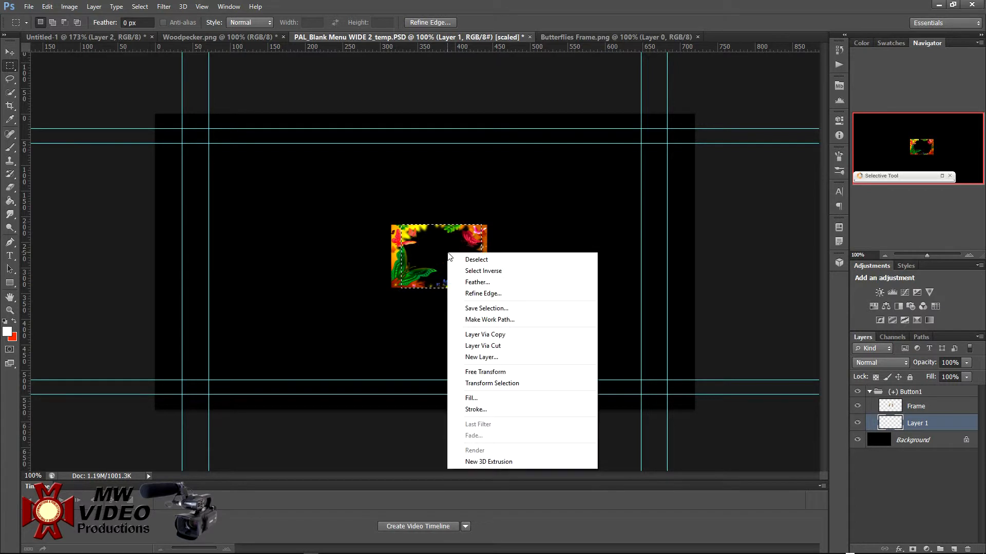
pyautogui.click(498, 398)
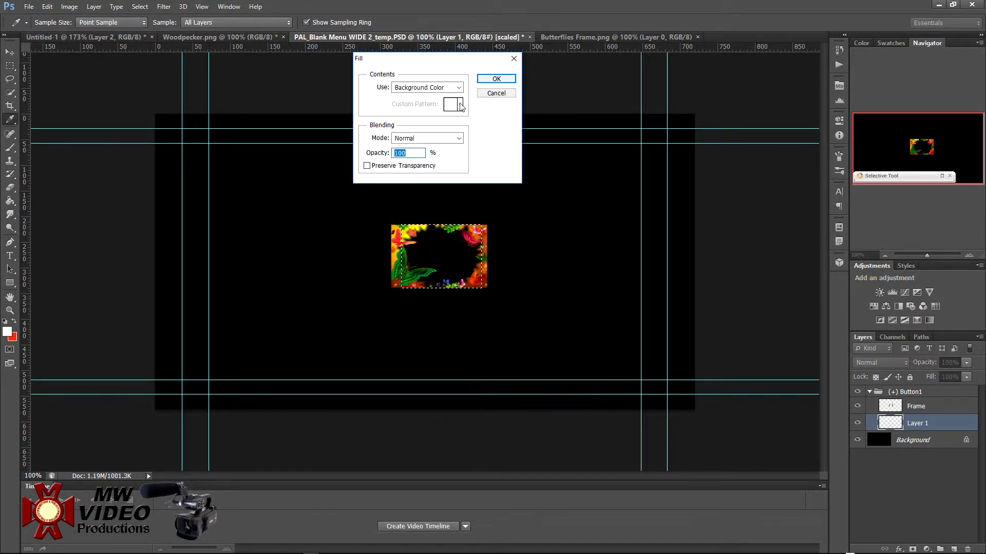
pyautogui.click(496, 78)
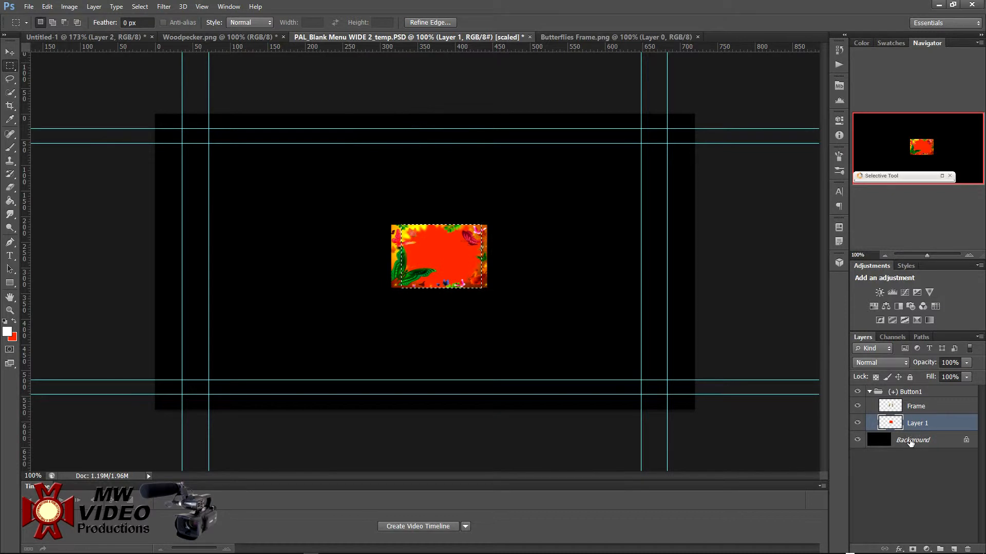
# Step: Add a layer mask from the selection to the red layer and rename the layer "(%) Mask"
pyautogui.click(913, 549)
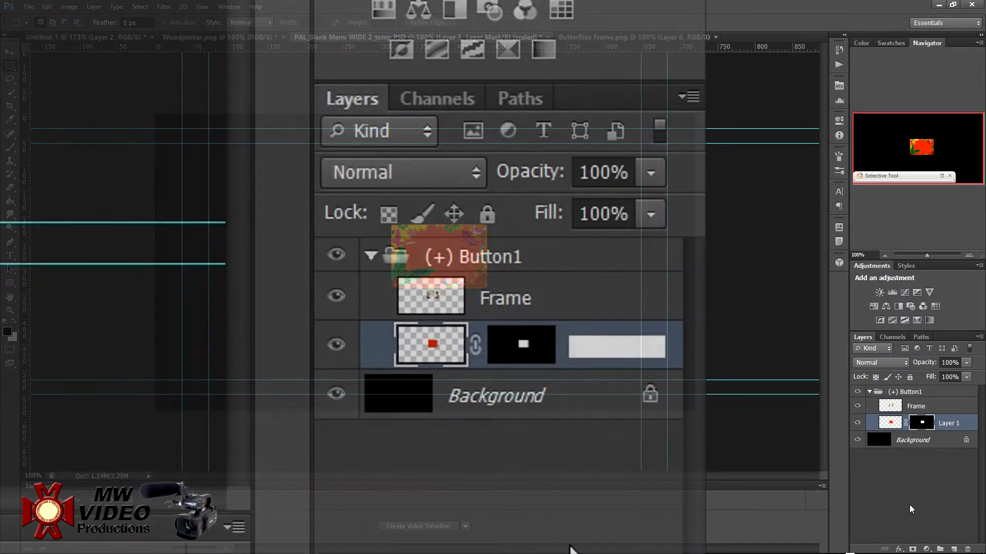
pyautogui.doubleClick(947, 423)
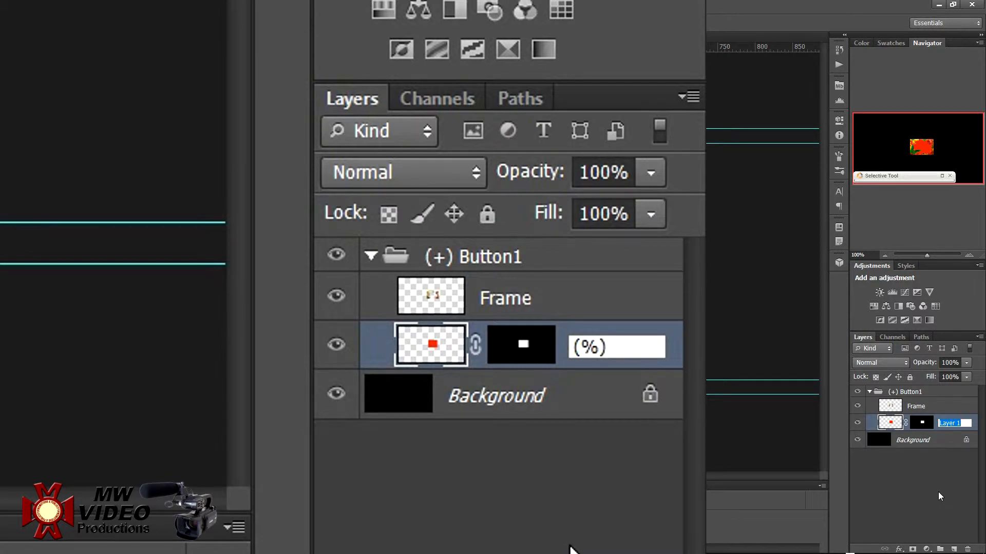
pyautogui.write('(%)')
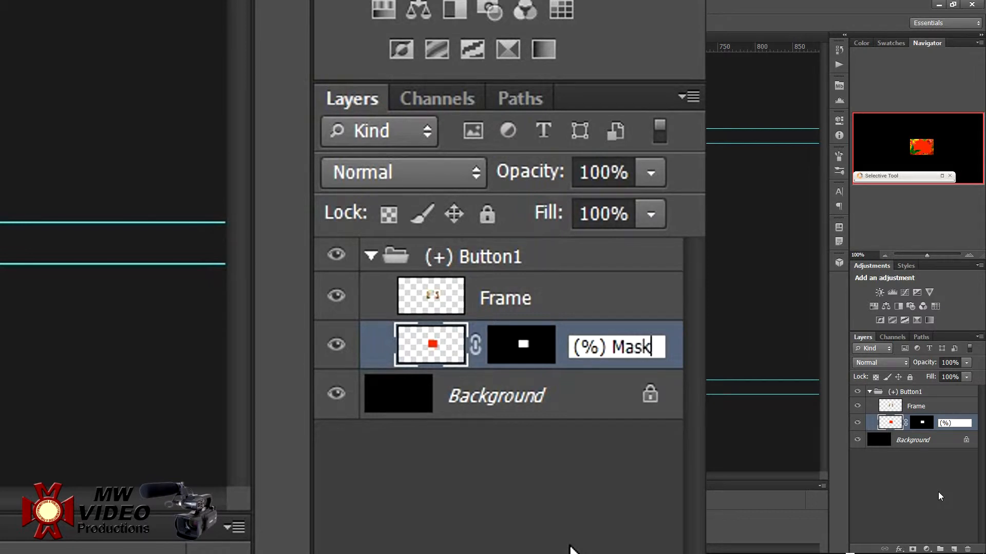
pyautogui.write(' Mask')
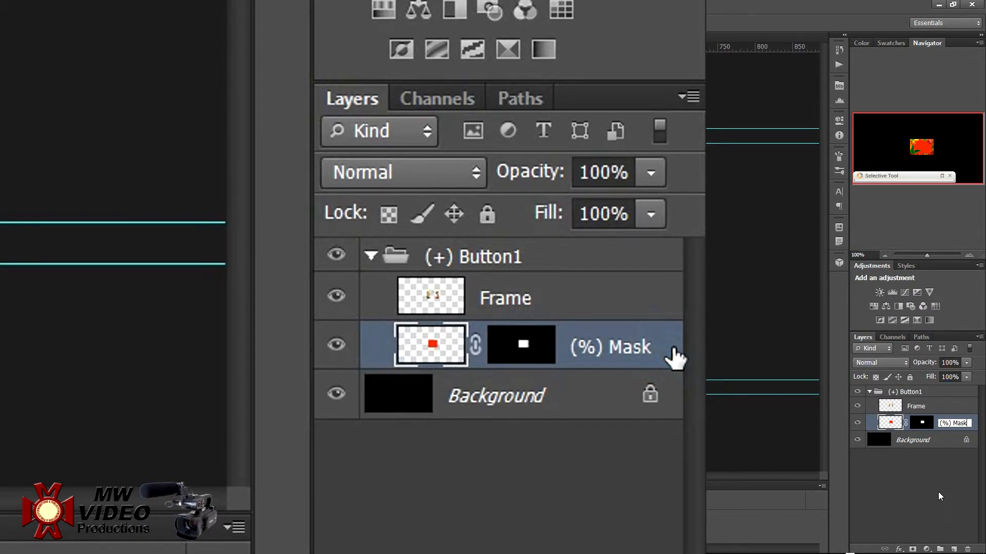
pyautogui.press('Return')
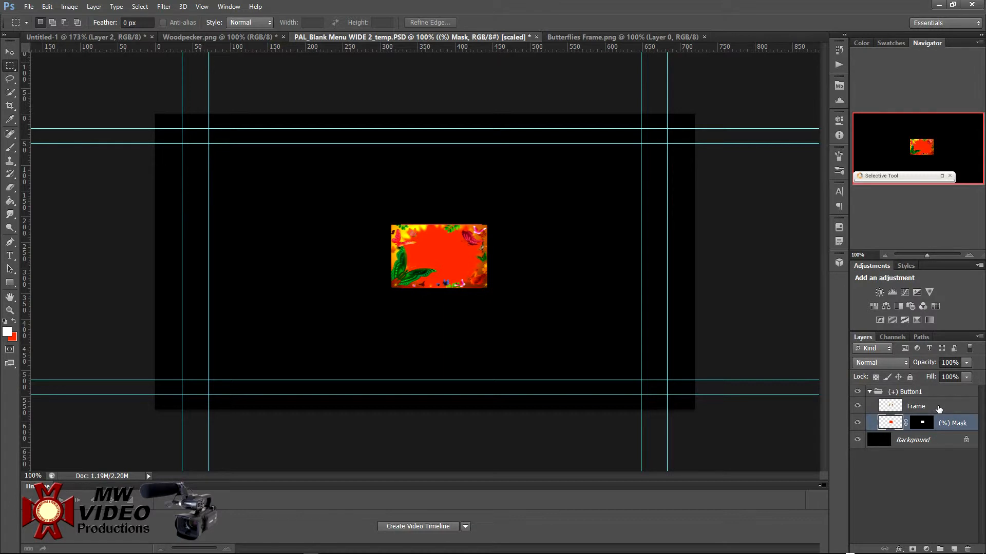
# Step: Copy the woodpecker layer from Woodpecker.png into the menu above the Frame layer, dock its window, and activate the Move tool
pyautogui.click(939, 409)
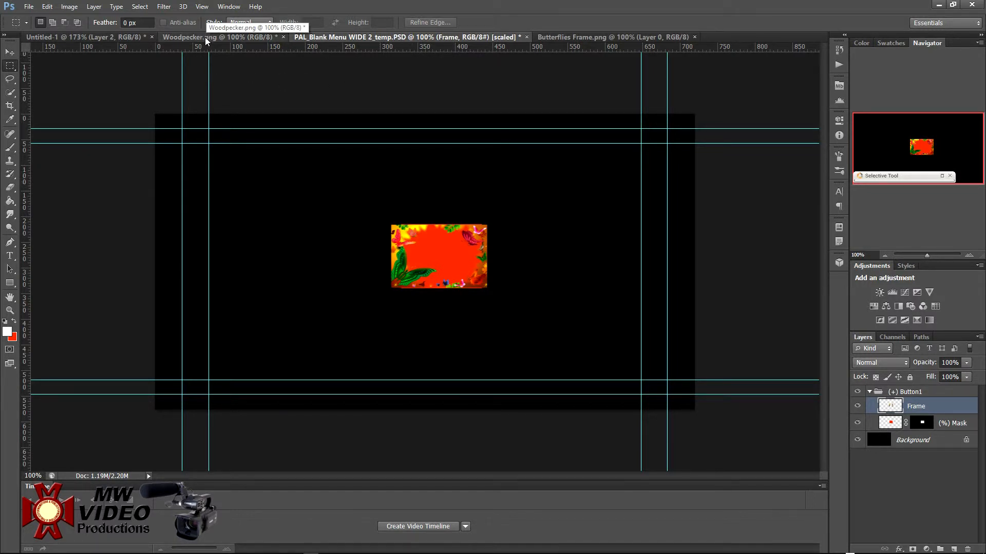
pyautogui.moveTo(205, 41); pyautogui.dragTo(48, 234)
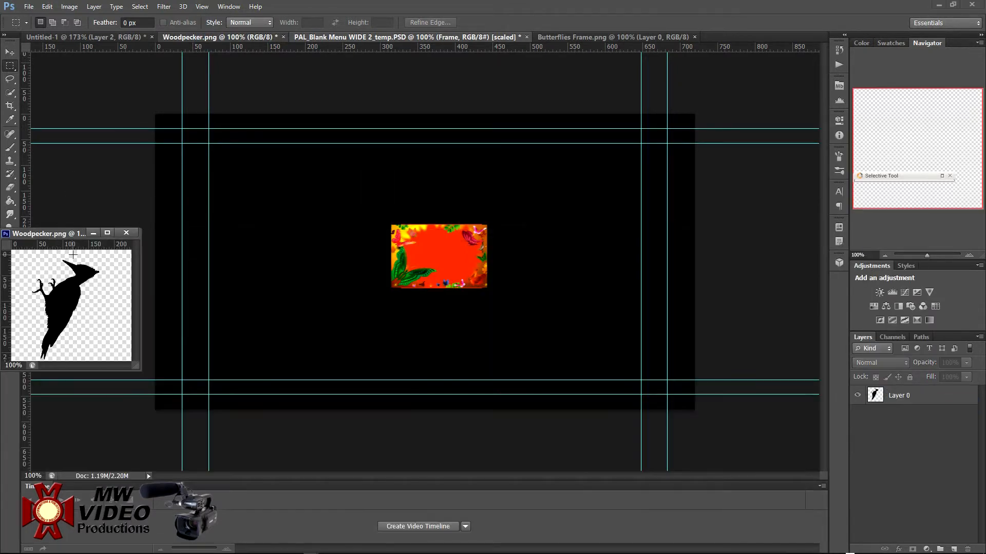
pyautogui.moveTo(891, 396); pyautogui.dragTo(452, 263)
pyautogui.moveTo(66, 233); pyautogui.dragTo(638, 42)
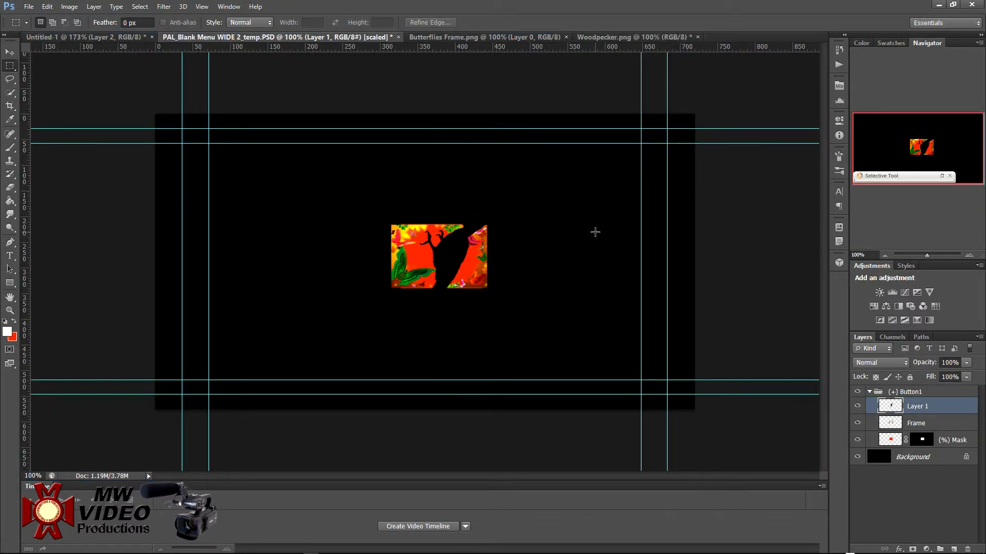
pyautogui.click(9, 53)
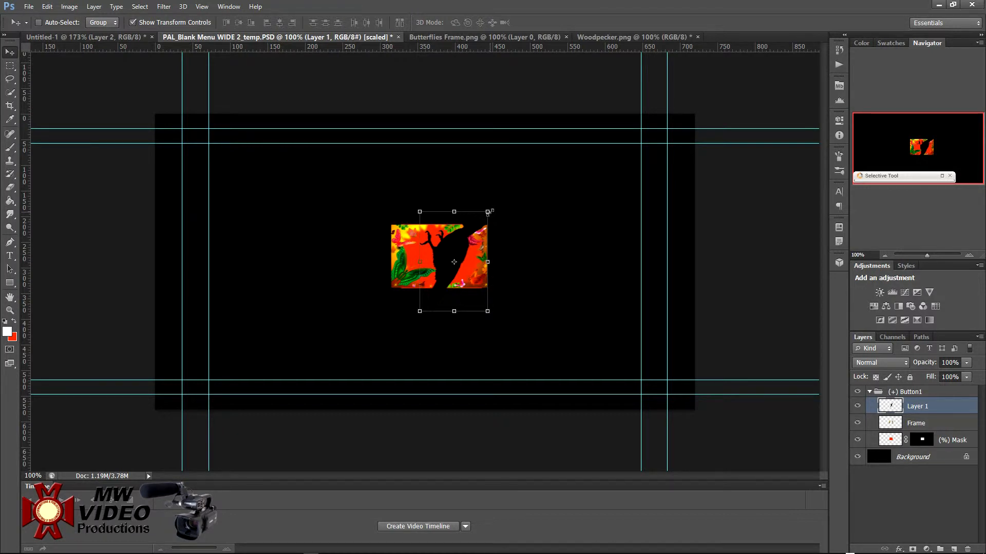
# Step: Scale the woodpecker to about 43% and rotate it about -77°, placing it inside the butterfly frame
pyautogui.moveTo(488, 212); pyautogui.dragTo(436, 250)
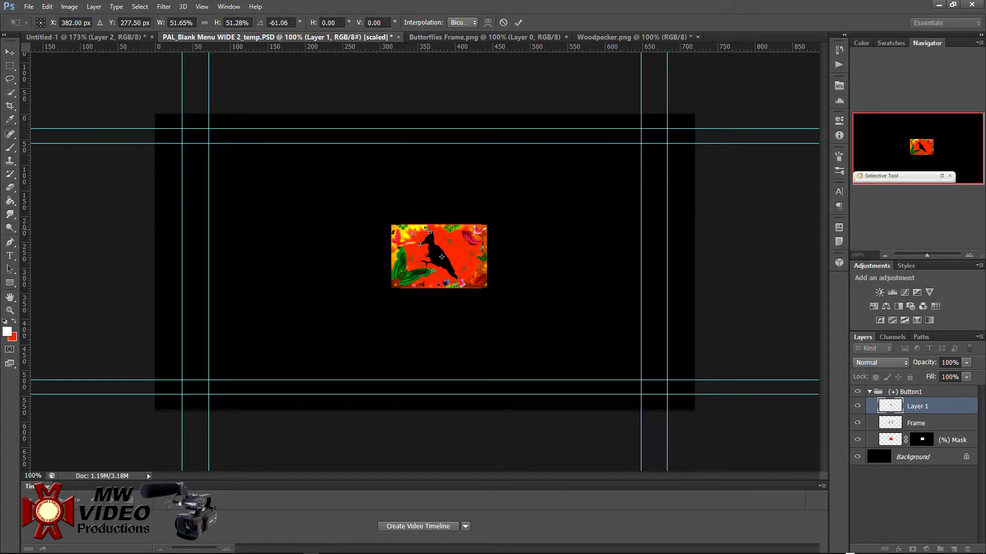
pyautogui.moveTo(426, 229); pyautogui.dragTo(458, 250)
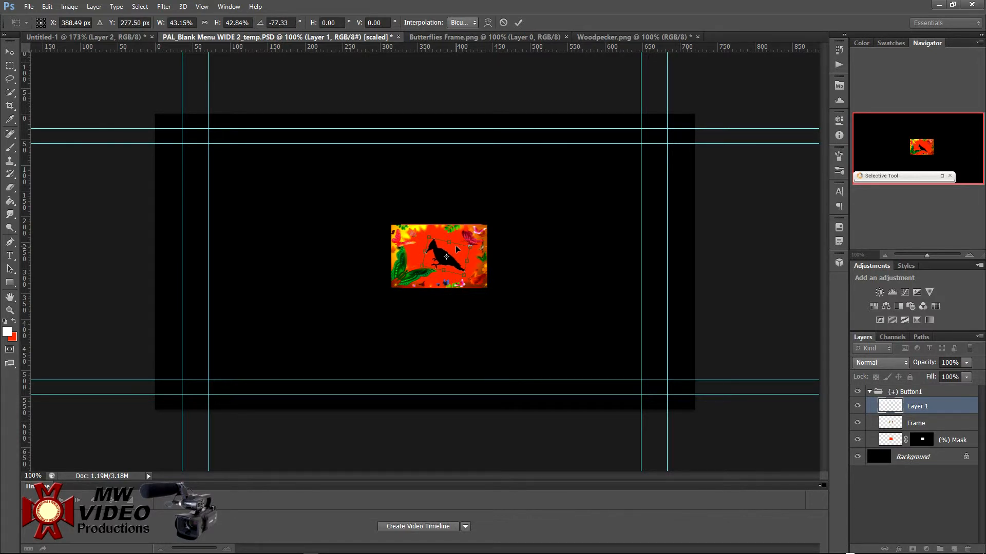
pyautogui.click(518, 22)
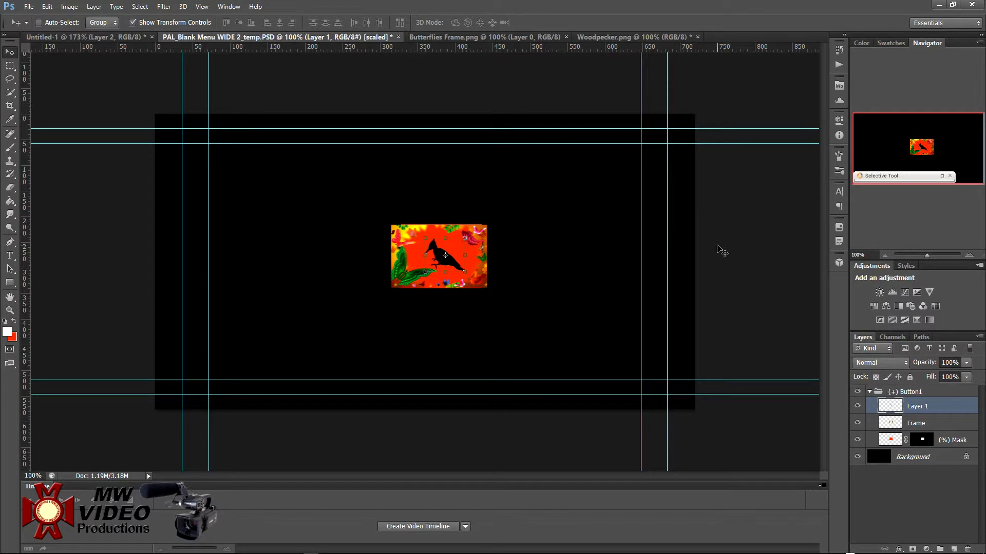
# Step: Rename the woodpecker layer "(=1) Highlight" and hide it
pyautogui.doubleClick(922, 409)
pyautogui.write('(=')
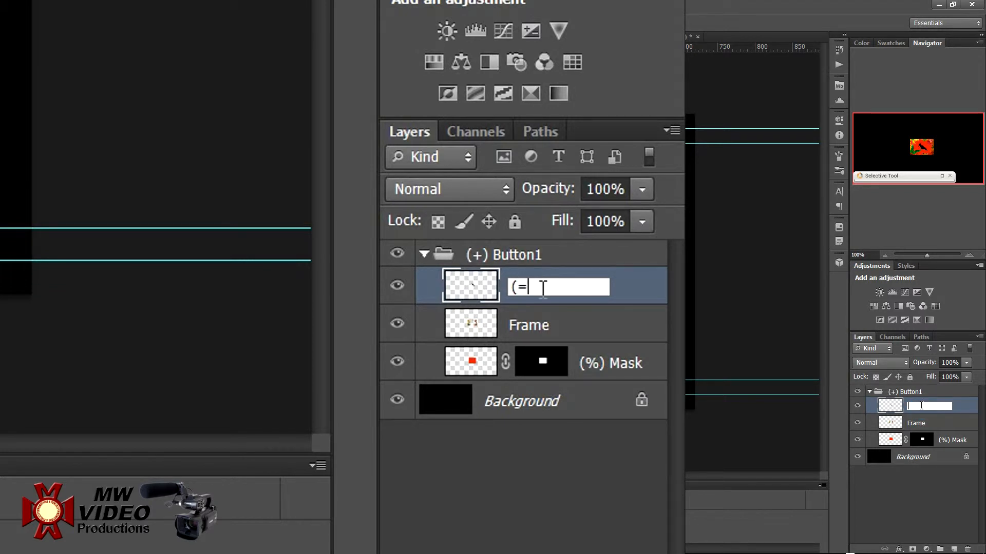
pyautogui.write('1) Highlight')
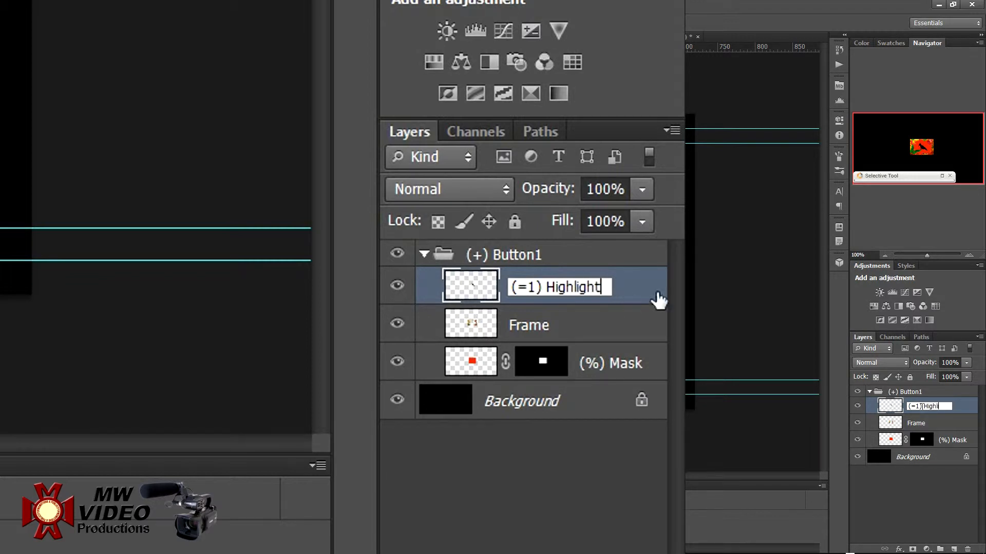
pyautogui.click(641, 300)
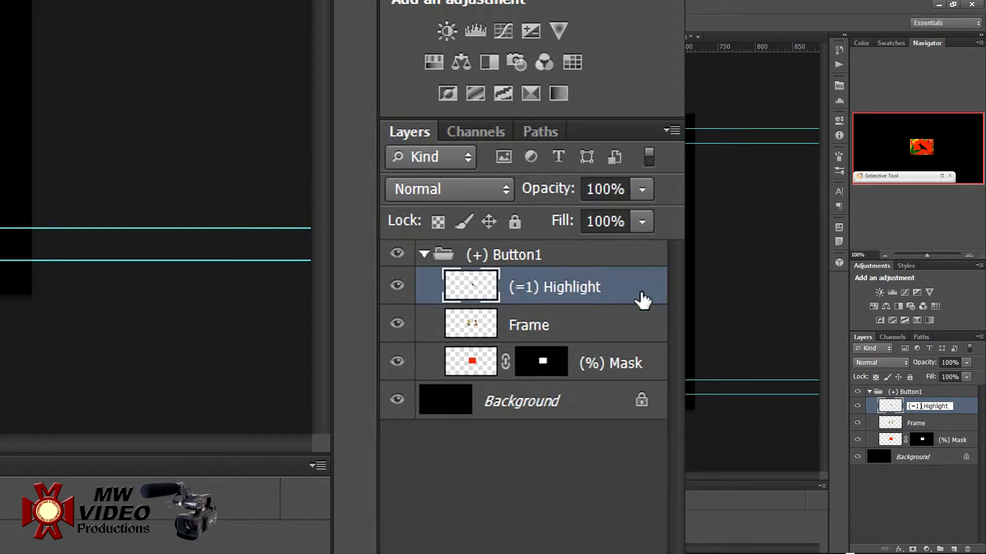
pyautogui.click(967, 412)
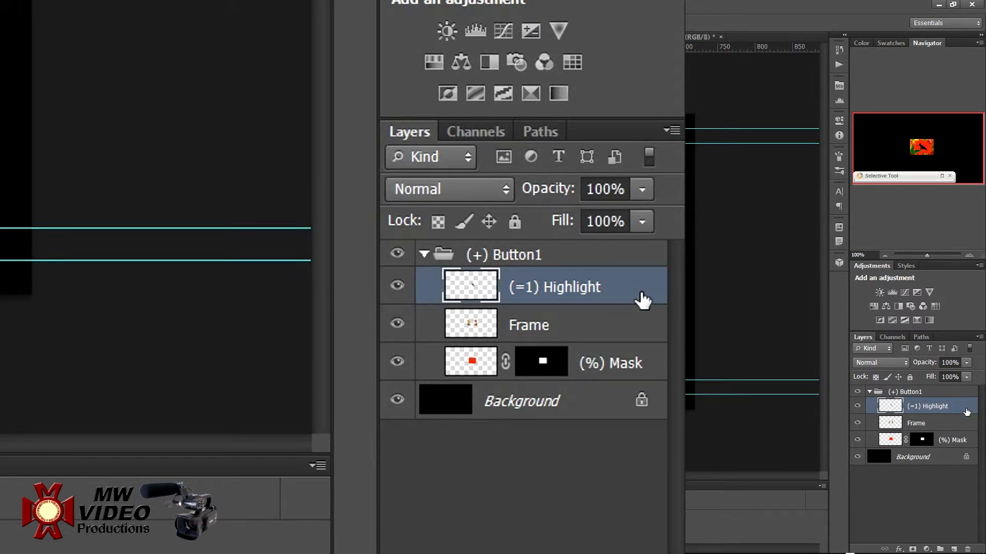
pyautogui.click(397, 283)
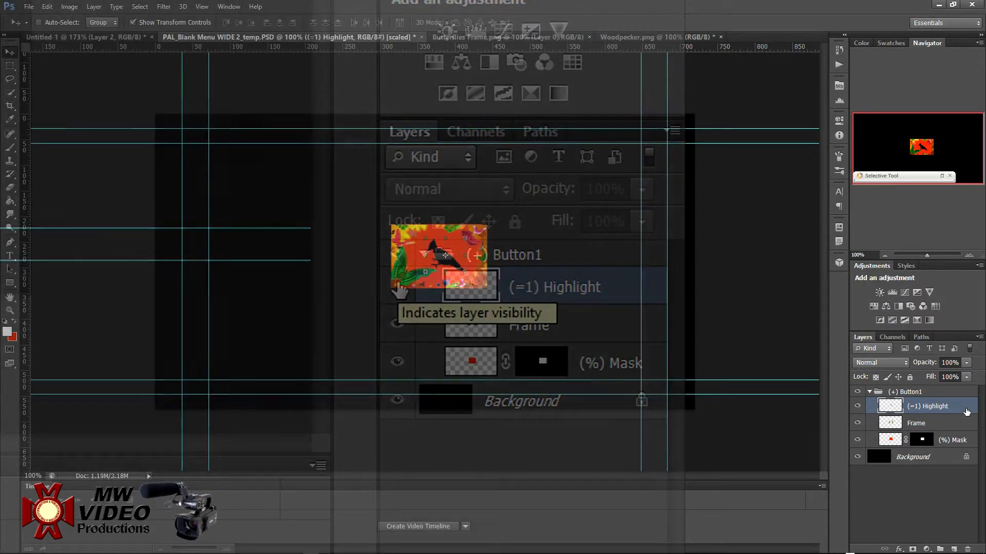
pyautogui.click(857, 406)
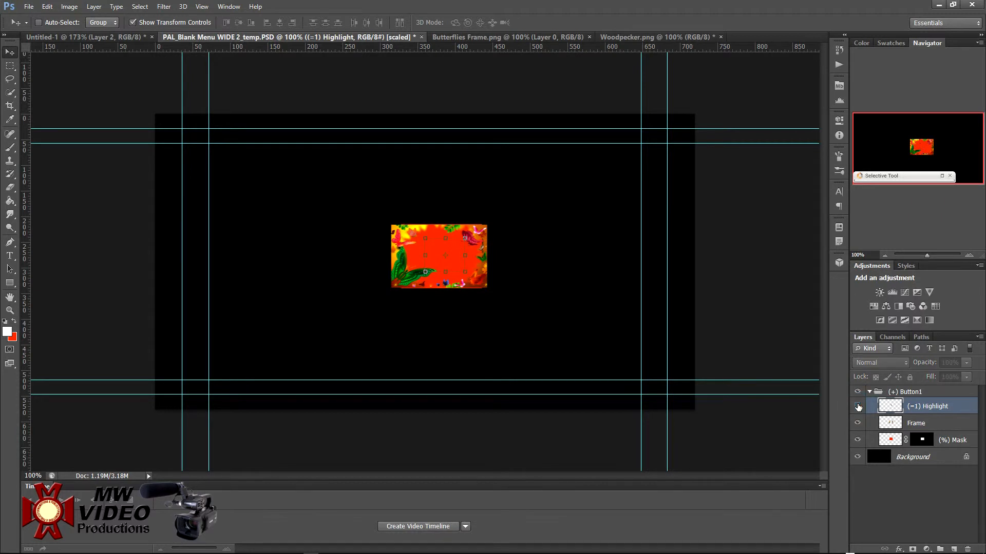
# Step: Add the text "Button 1" in 14 pt Verdana Bold just below the butterfly frame, on a layer above Frame
pyautogui.click(937, 428)
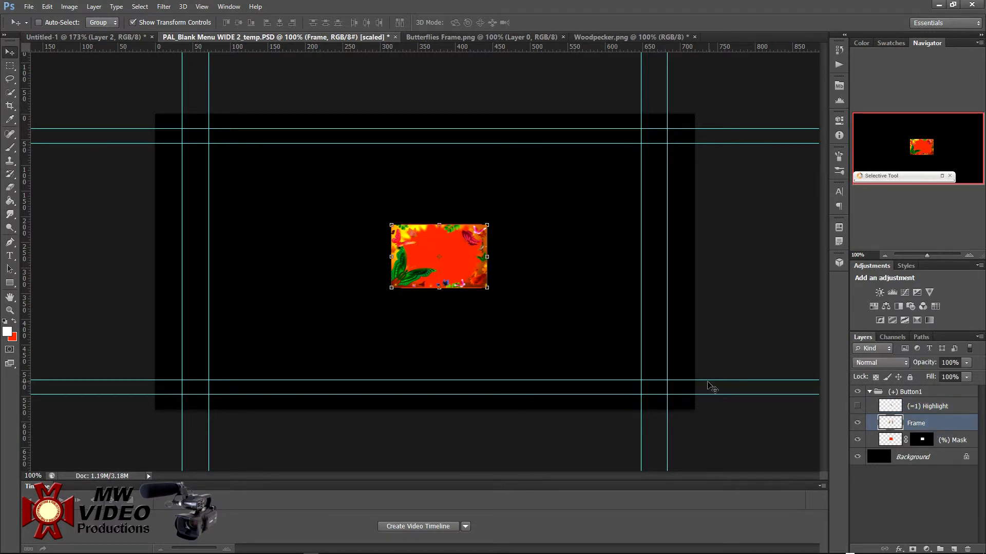
pyautogui.click(10, 256)
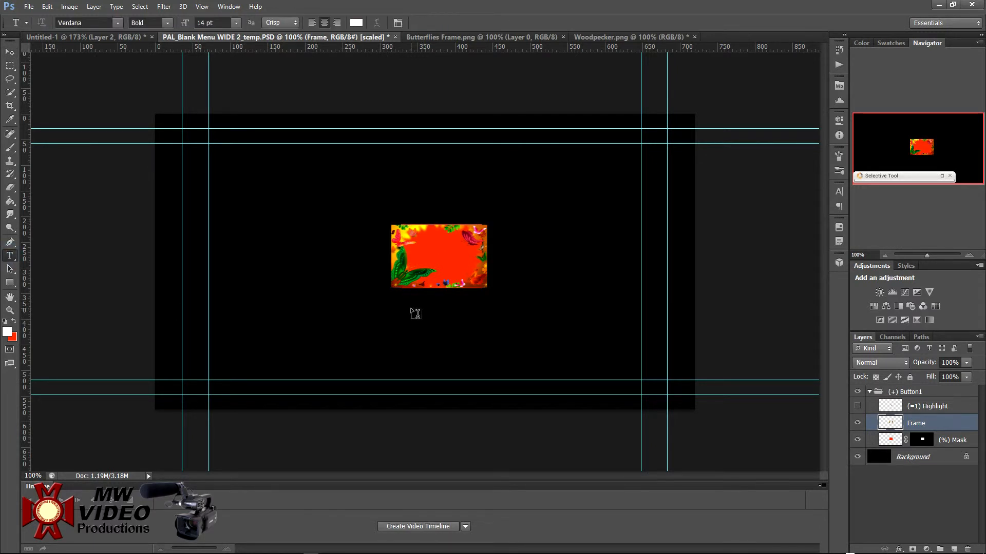
pyautogui.click(411, 307)
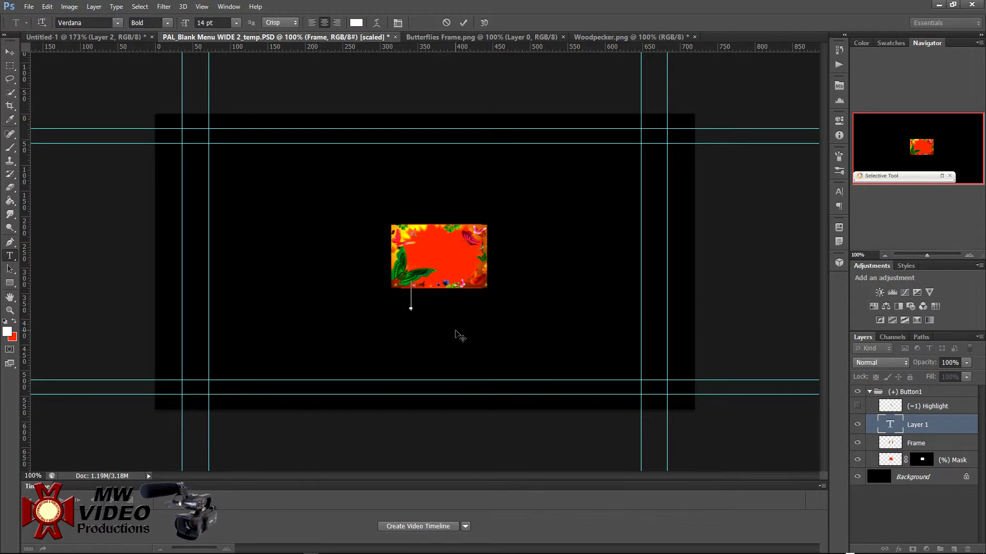
pyautogui.press('Return')
pyautogui.write('Button 1')
pyautogui.click(462, 23)
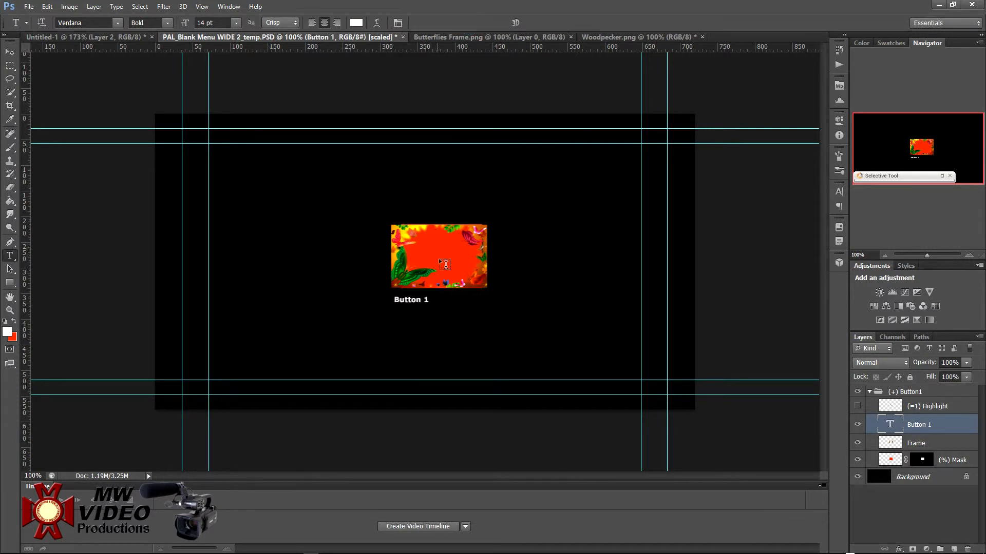
# Step: Move the "Button 1" text so it is centered horizontally beneath the butterfly frame
pyautogui.click(10, 52)
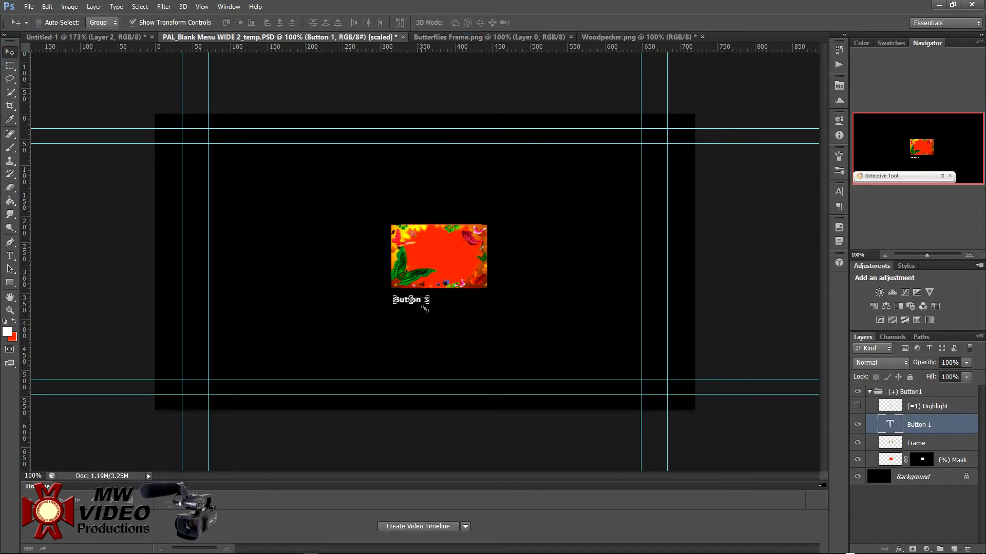
pyautogui.moveTo(422, 299); pyautogui.dragTo(449, 301)
pyautogui.press('Right')
pyautogui.press('Right')
pyautogui.press('Right')
# Step: Reorder the Button 1 text layer beneath the (%) Mask layer and collapse the (+) Button1 group
pyautogui.moveTo(937, 426); pyautogui.dragTo(937, 448)
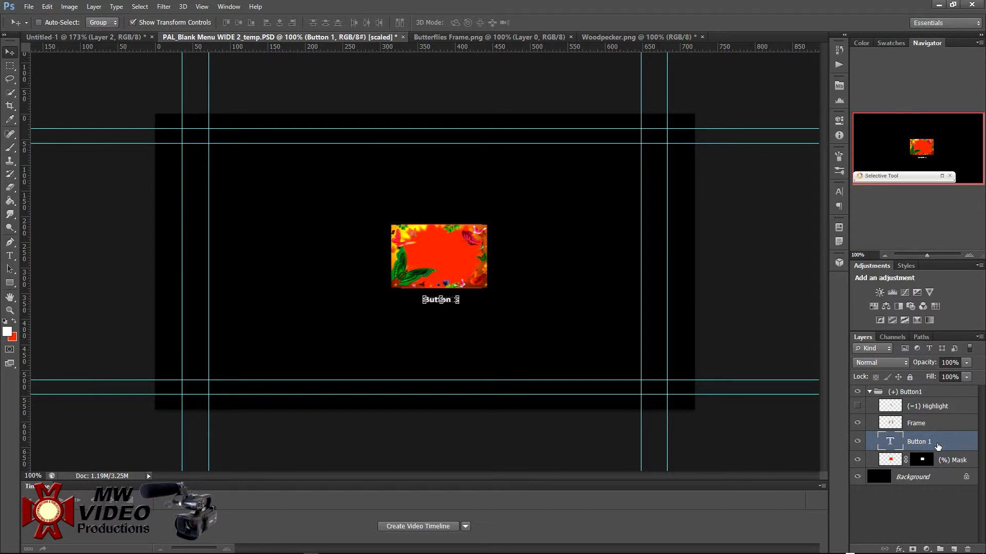
pyautogui.moveTo(969, 460); pyautogui.dragTo(965, 440)
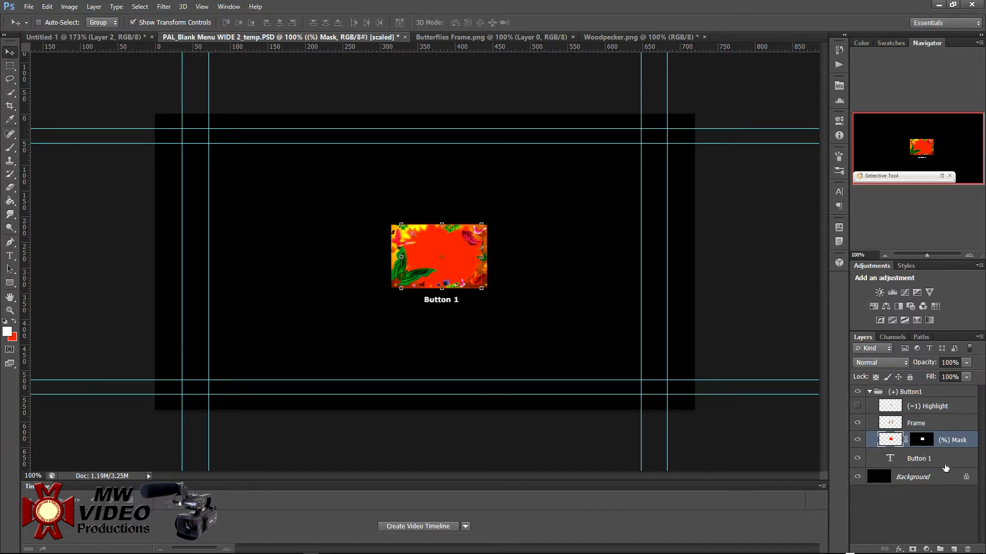
pyautogui.click(943, 478)
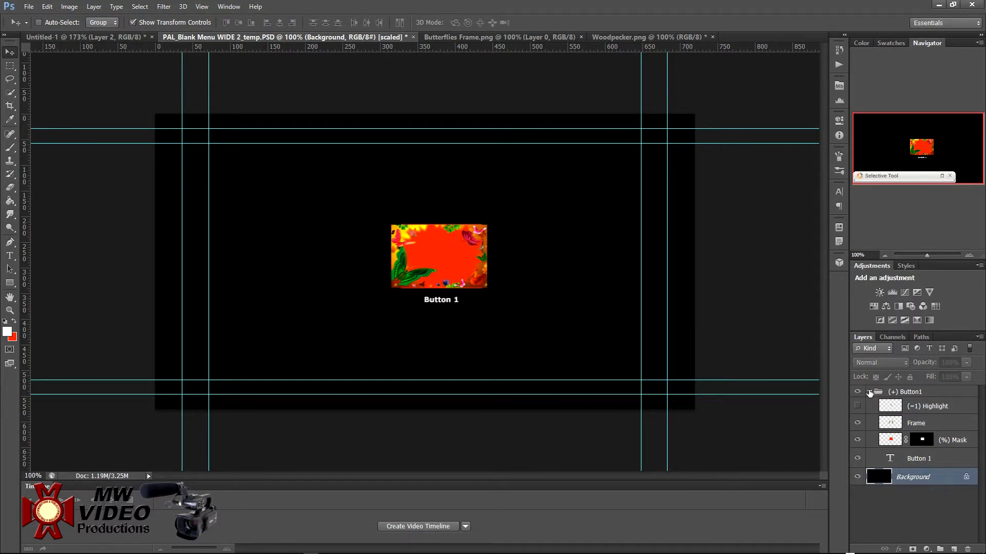
pyautogui.click(869, 392)
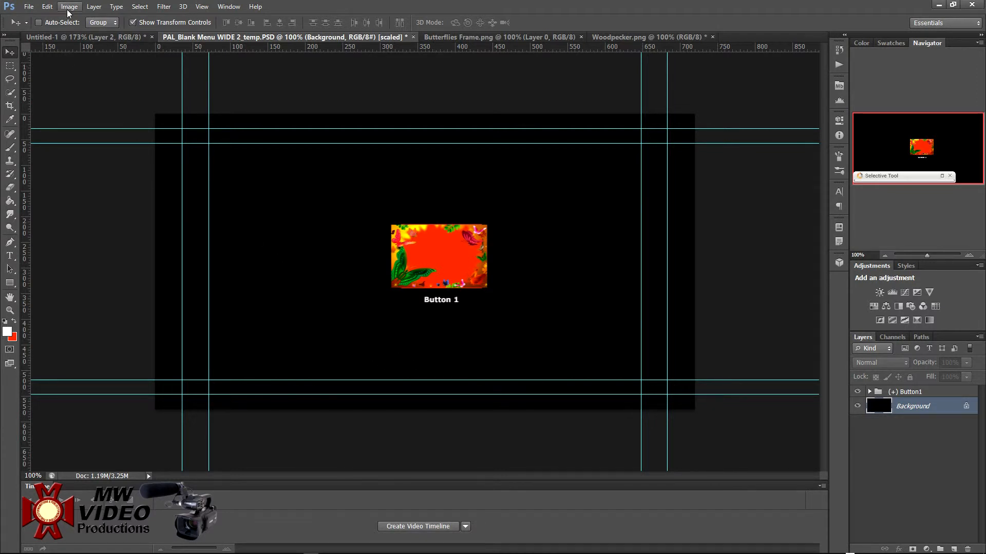
# Step: Save the menu document and switch back to Adobe Encore
pyautogui.click(30, 6)
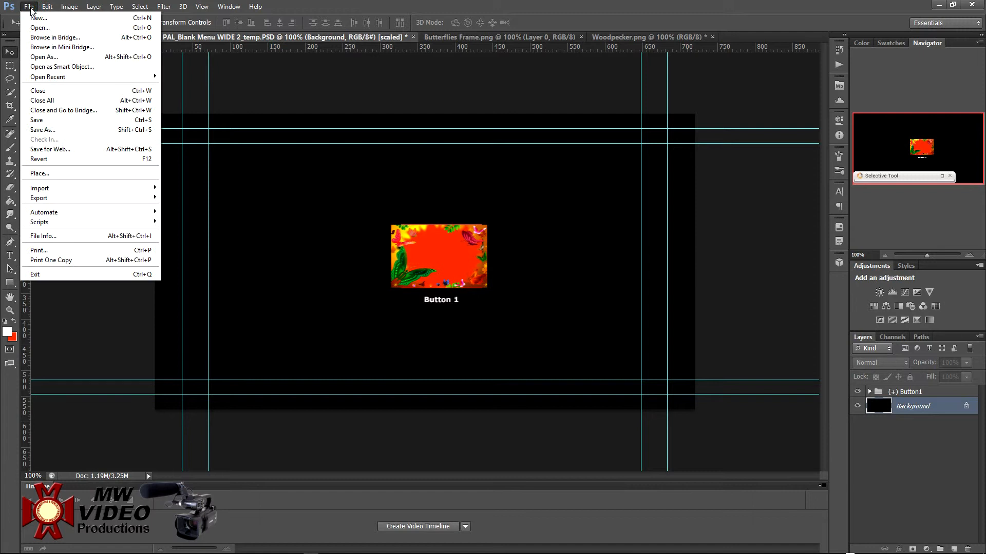
pyautogui.click(36, 121)
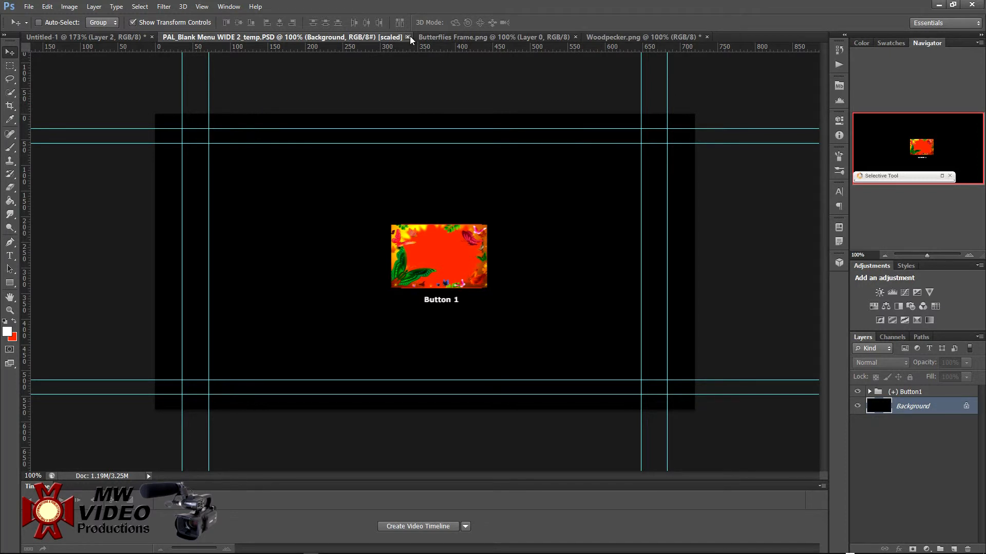
pyautogui.click(941, 8)
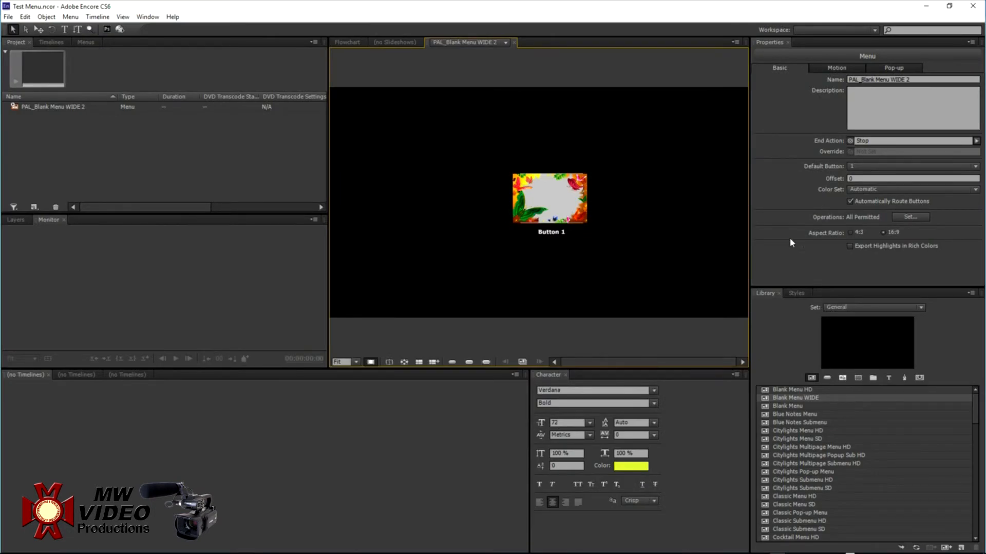
# Step: Enable Animate Buttons in the motion properties of the PAL_Blank Menu WIDE 2 menu
pyautogui.click(834, 68)
pyautogui.click(850, 128)
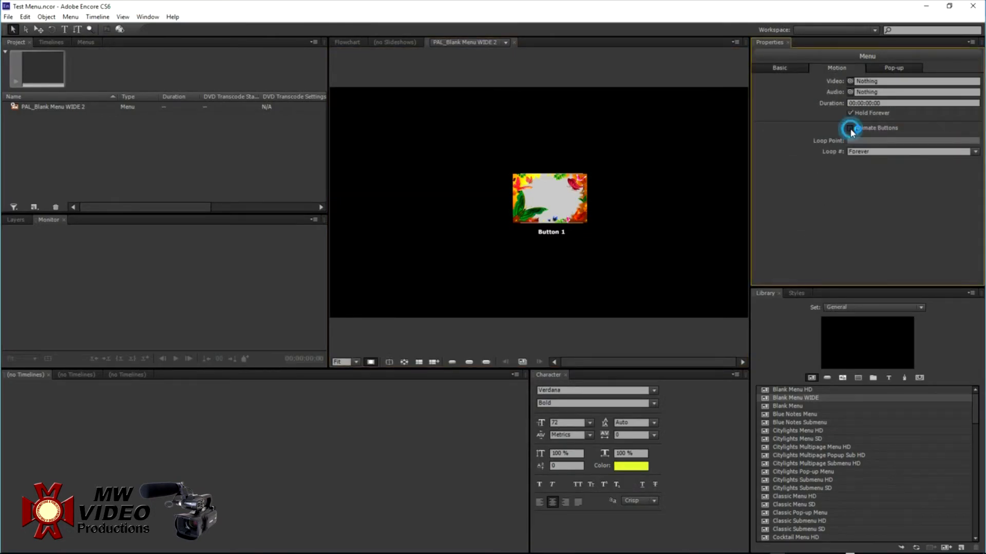
pyautogui.click(784, 69)
# Step: Import the Grasspecker video from the Video folder as a timeline
pyautogui.rightClick(45, 132)
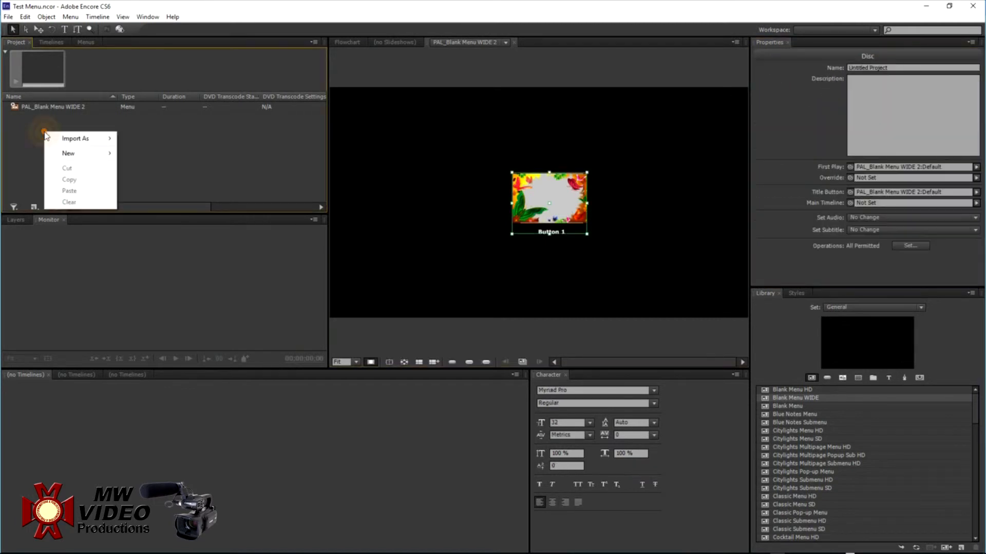
pyautogui.moveTo(56, 140)
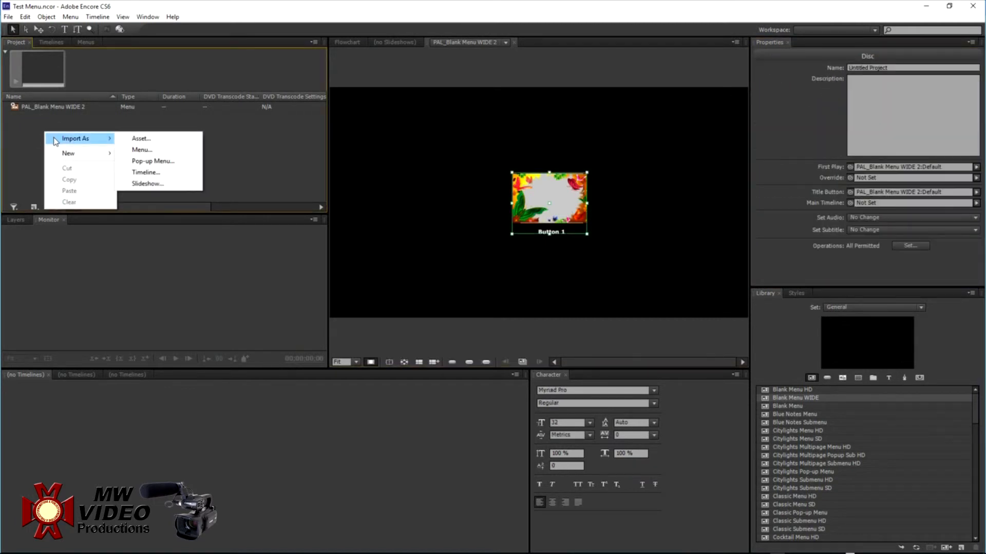
pyautogui.click(146, 172)
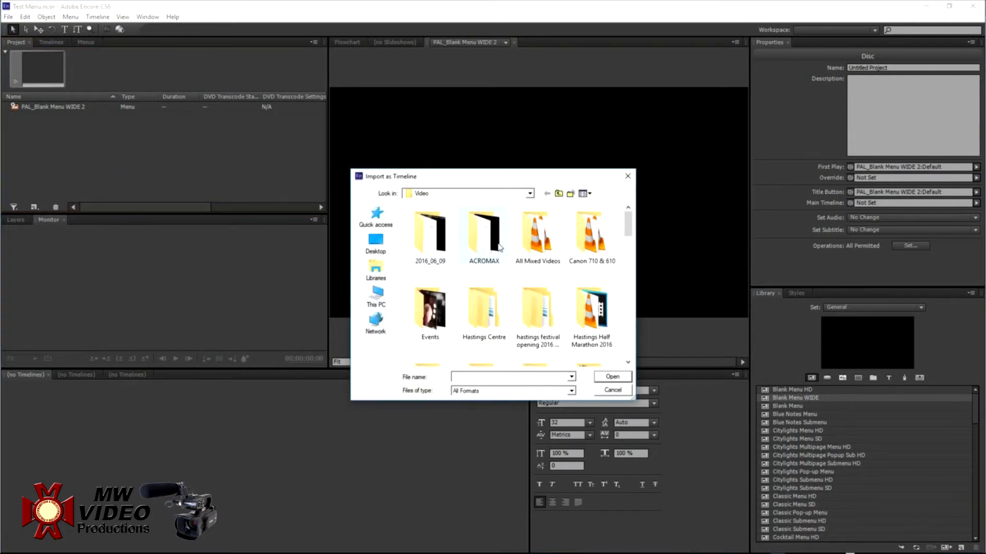
pyautogui.moveTo(633, 236); pyautogui.dragTo(634, 300)
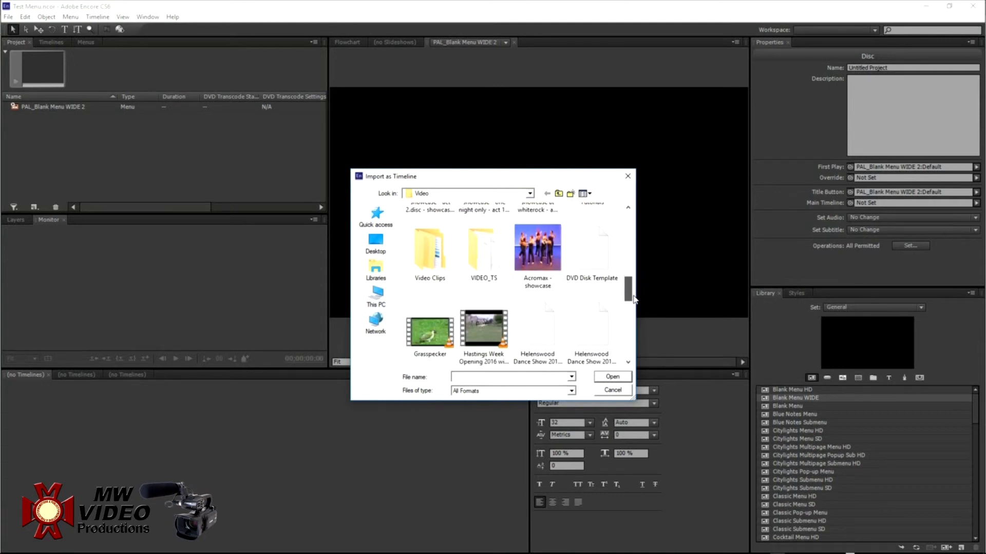
pyautogui.doubleClick(419, 324)
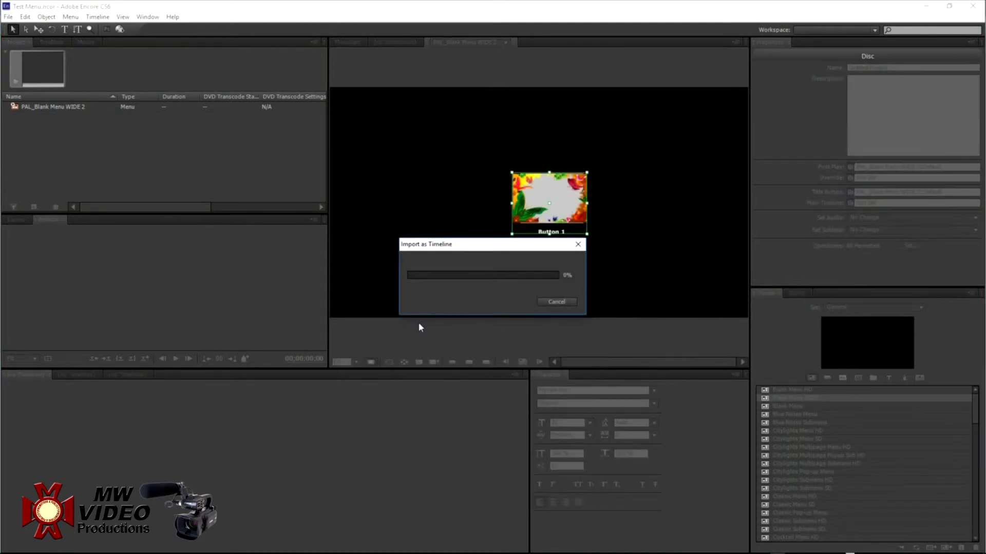
# Step: Link the butterfly-framed menu button to Chapter 1 of the Grasspecker timeline
pyautogui.click(634, 262)
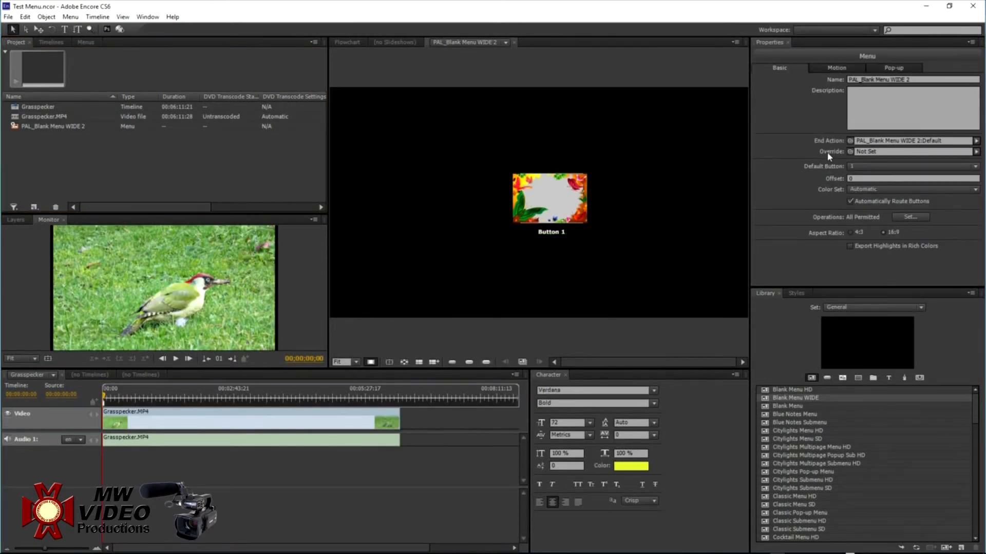
pyautogui.click(567, 196)
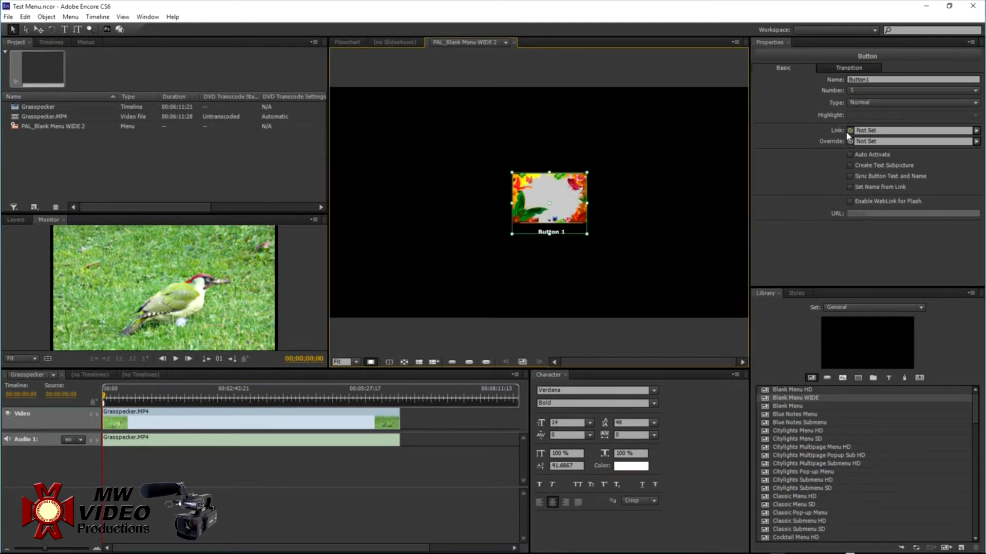
pyautogui.moveTo(850, 132); pyautogui.dragTo(104, 405)
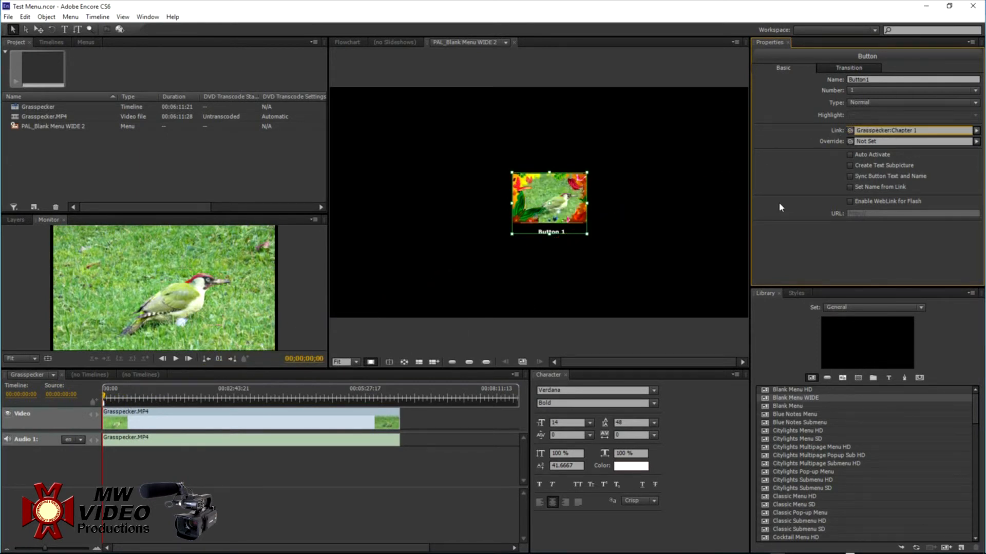
pyautogui.click(722, 212)
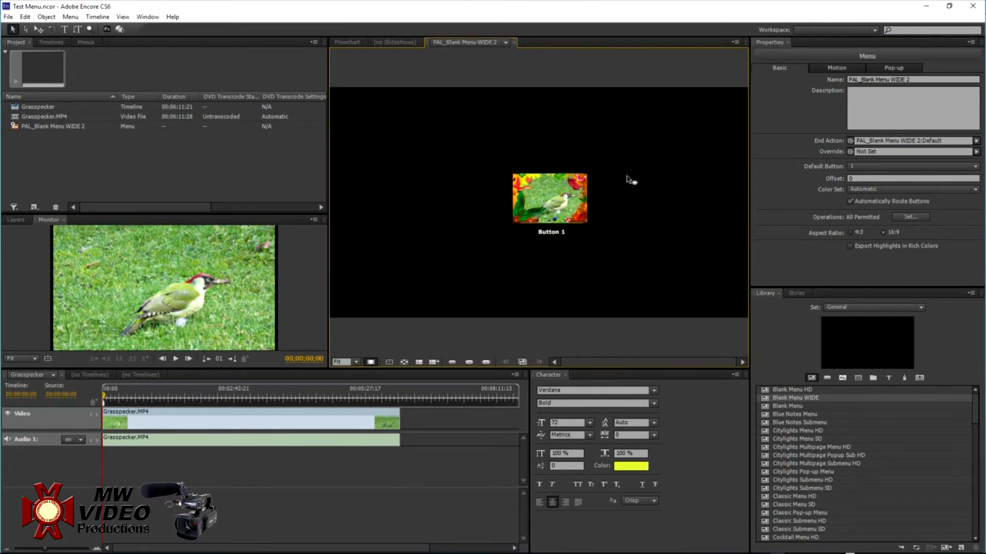
# Step: Preview the project with the current motion menu rendered, checking the button's video thumbnail and woodpecker highlight, and close the preview
pyautogui.click(119, 29)
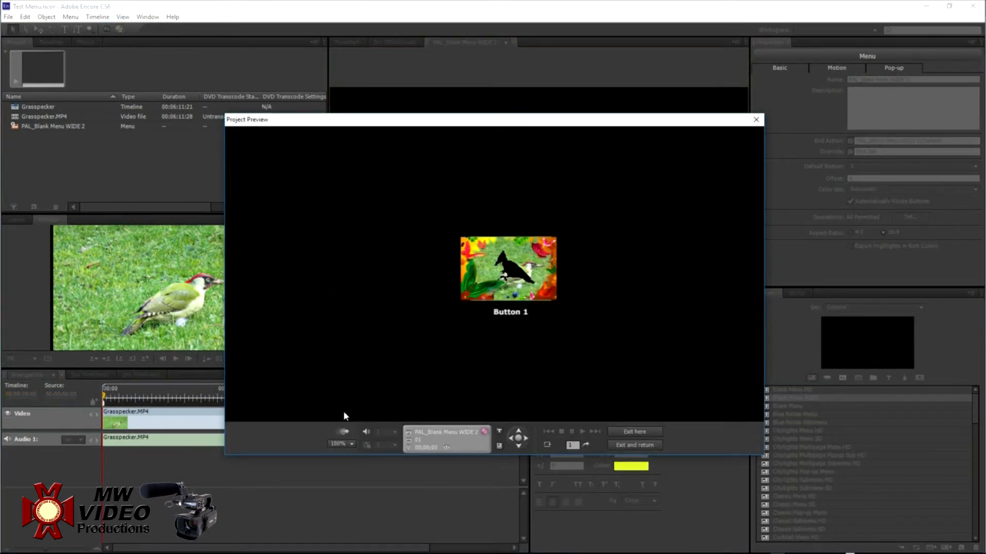
pyautogui.click(343, 432)
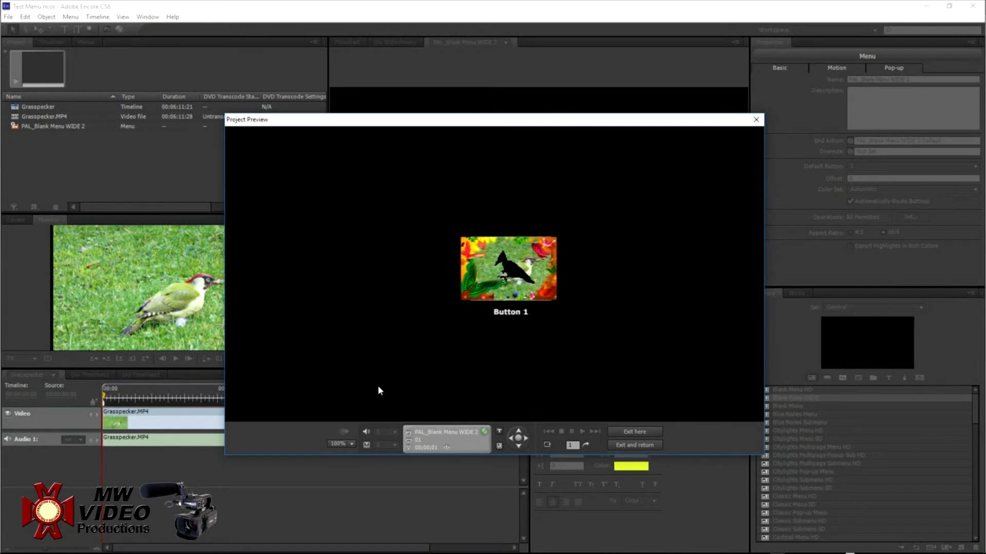
pyautogui.click(756, 122)
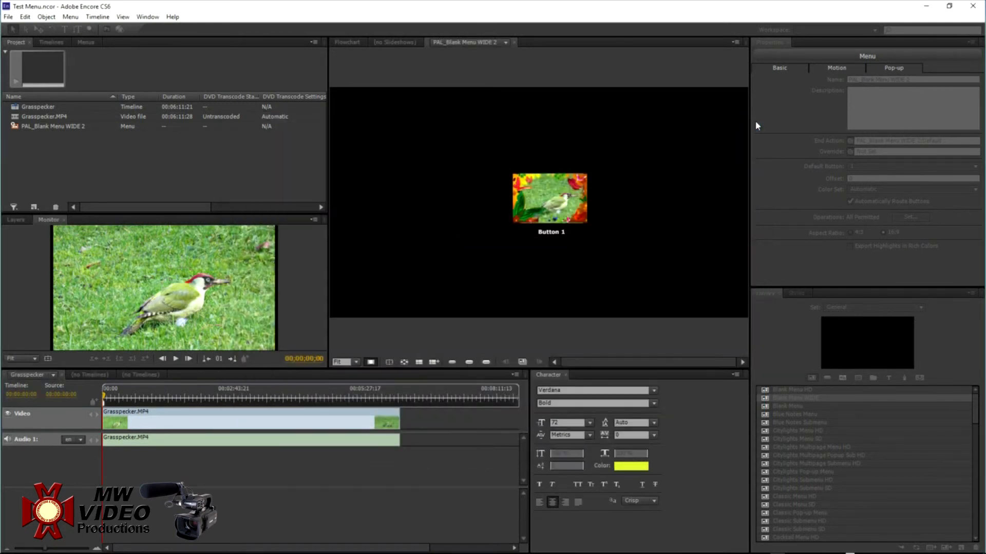
# Step: Set the color set of the PAL_Blank Menu WIDE 2 menu to Menu Default in its basic properties
pyautogui.click(590, 195)
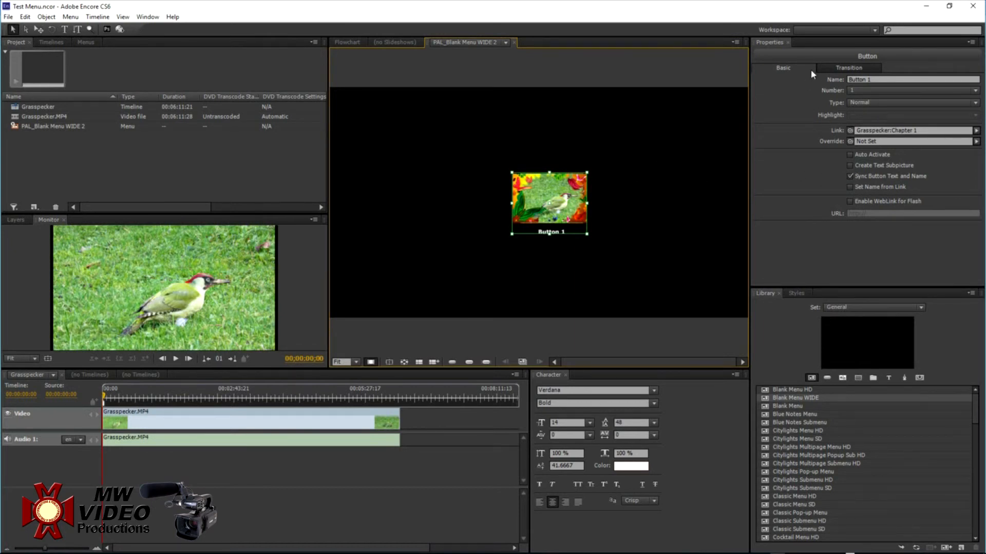
pyautogui.click(827, 69)
pyautogui.click(798, 71)
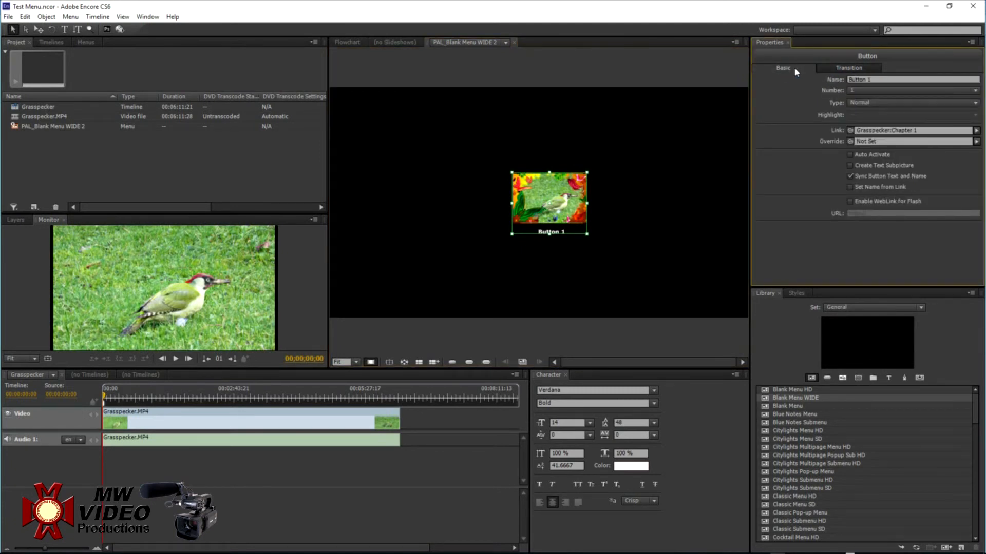
pyautogui.click(708, 185)
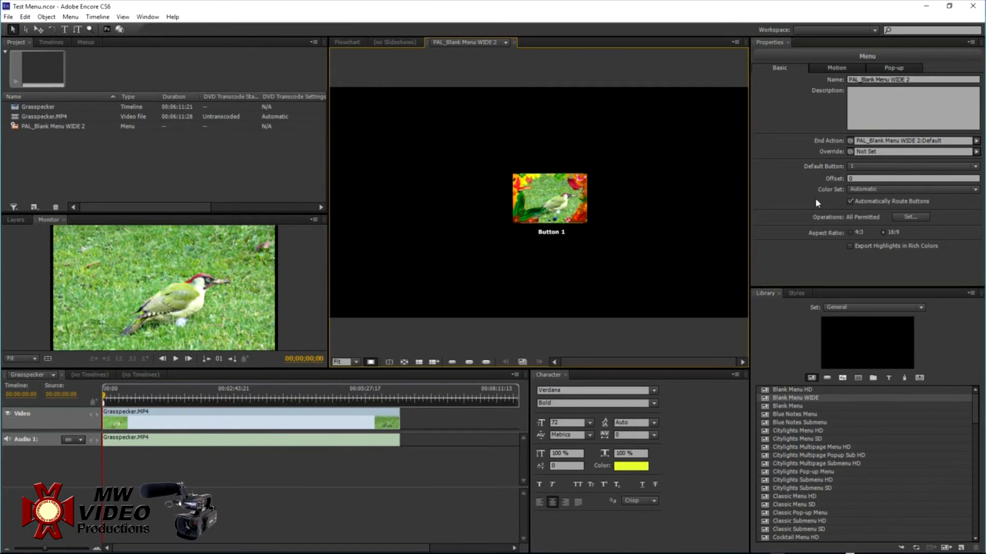
pyautogui.click(975, 189)
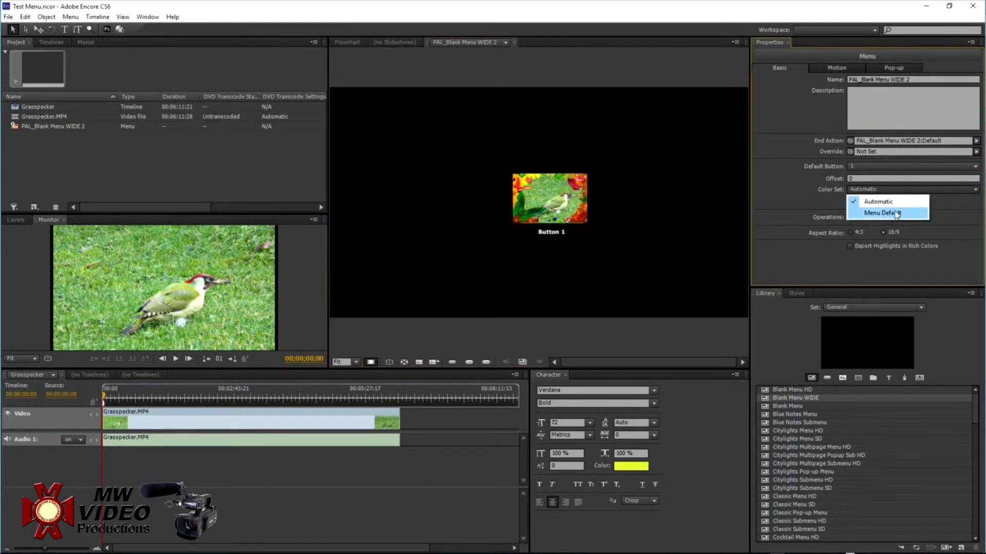
pyautogui.click(896, 214)
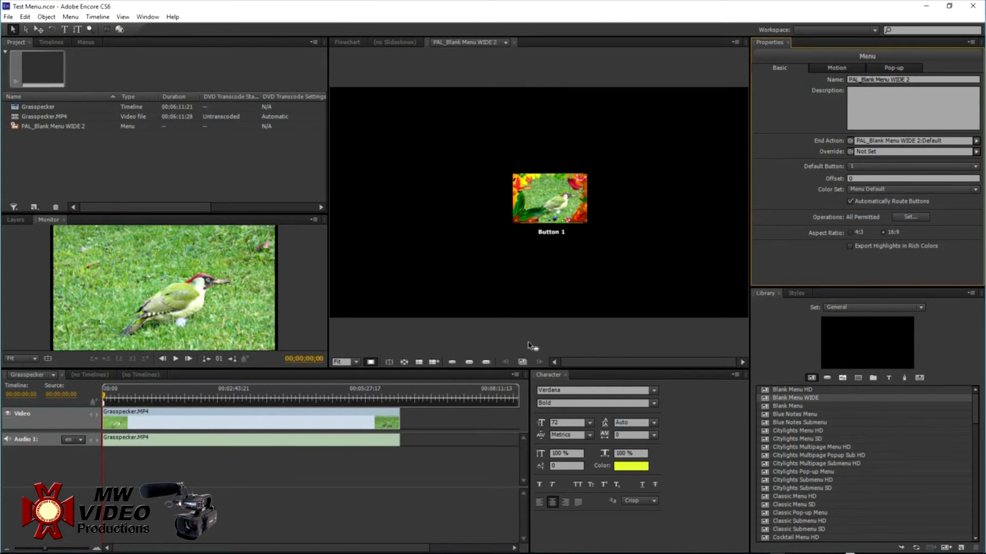
# Step: Show the button's selected, activated and normal subpicture highlights in the menu view one after another
pyautogui.click(469, 362)
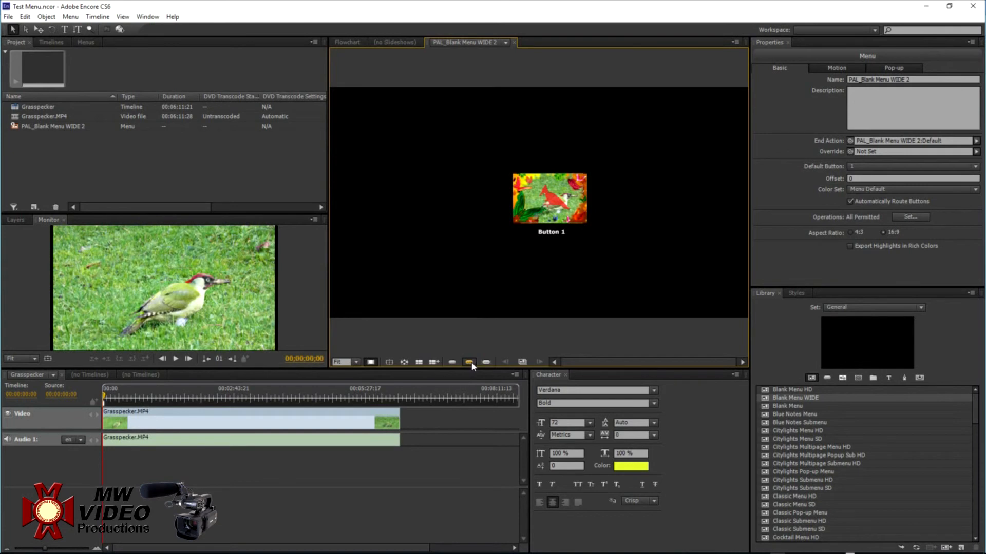
pyautogui.click(485, 363)
pyautogui.click(452, 362)
# Step: Preview the project, activate the menu button to play the Grasspecker video, return to the menu and close the preview
pyautogui.click(122, 29)
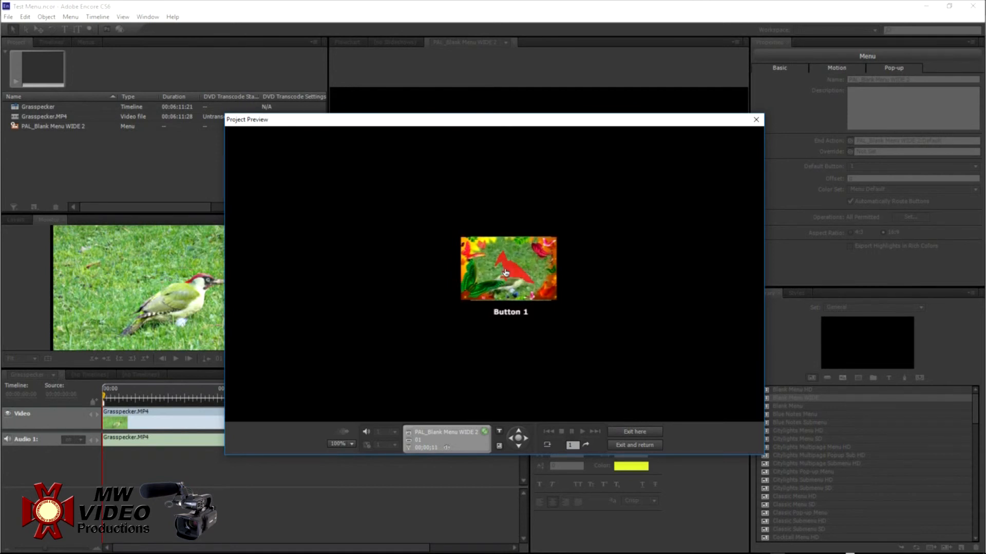
pyautogui.click(519, 438)
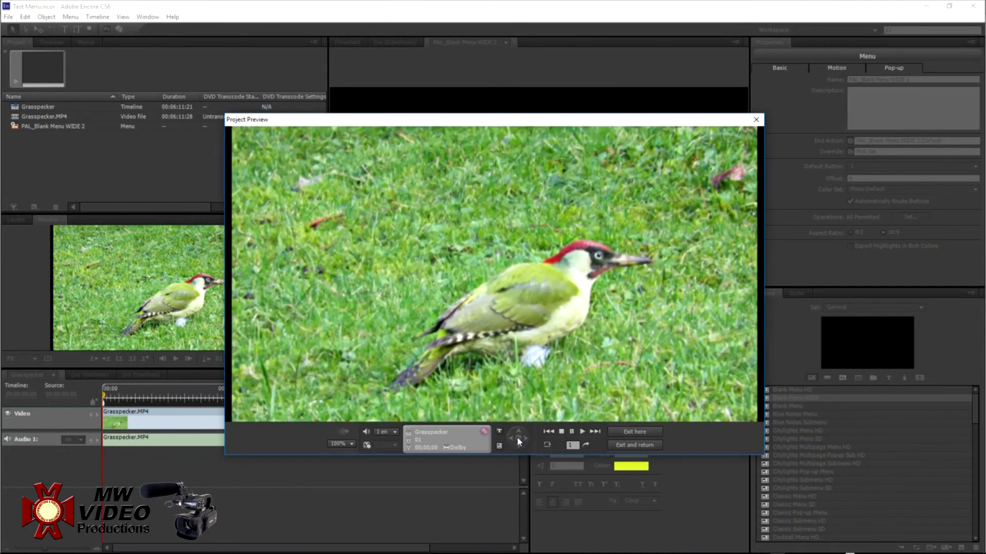
pyautogui.click(499, 445)
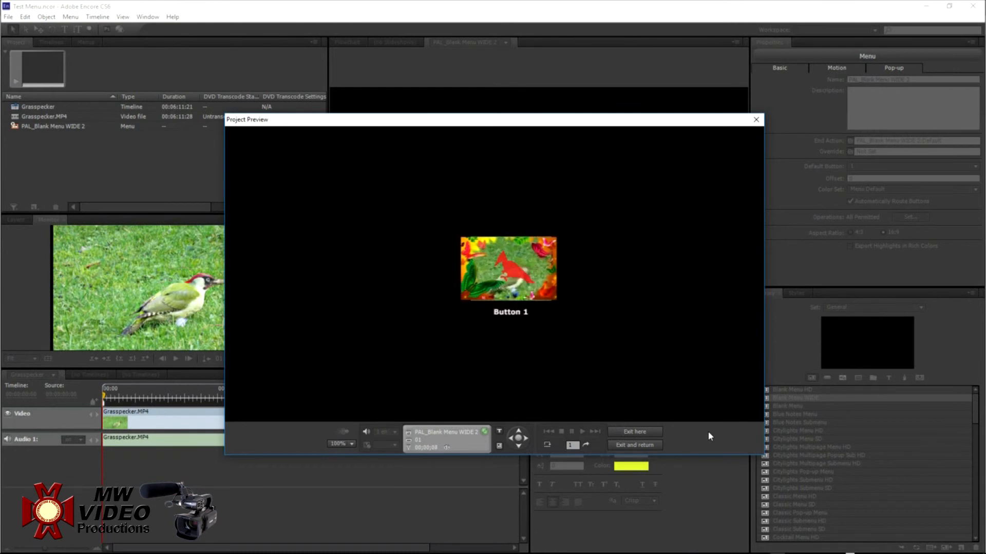
pyautogui.press('Escape')
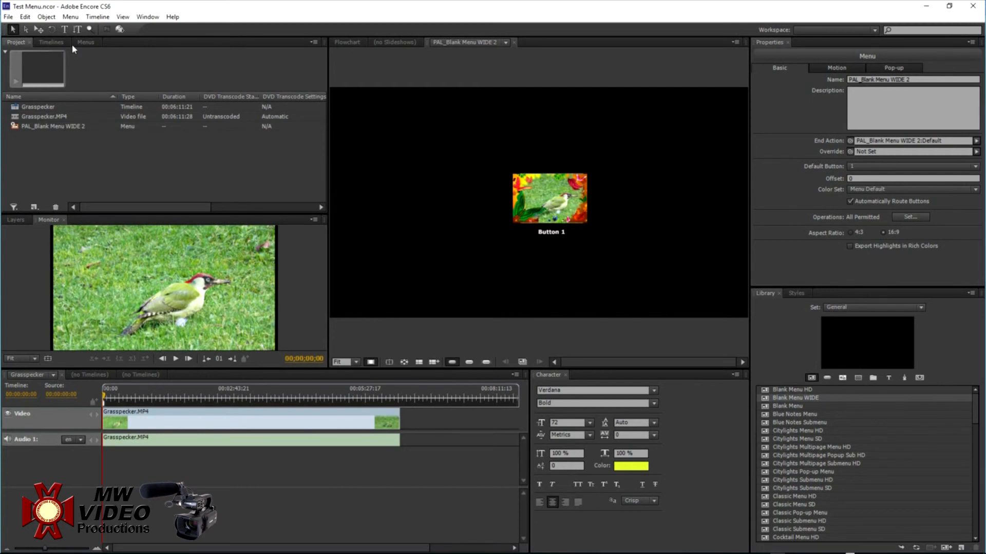
# Step: Move Button 1 around the menu and rescale it, leaving it near the menu's centre with a slightly wider, flatter shape
pyautogui.click(545, 193)
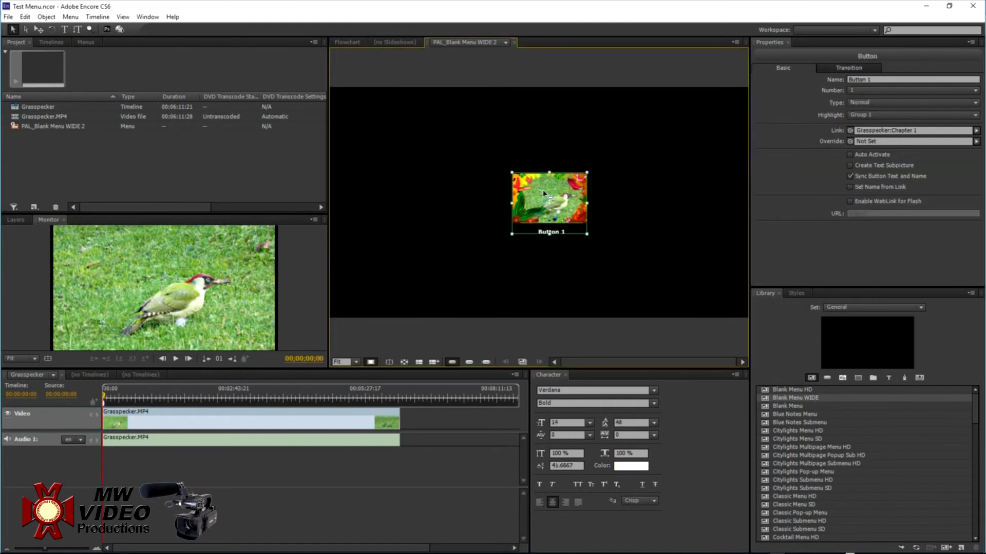
pyautogui.moveTo(526, 186); pyautogui.dragTo(430, 164)
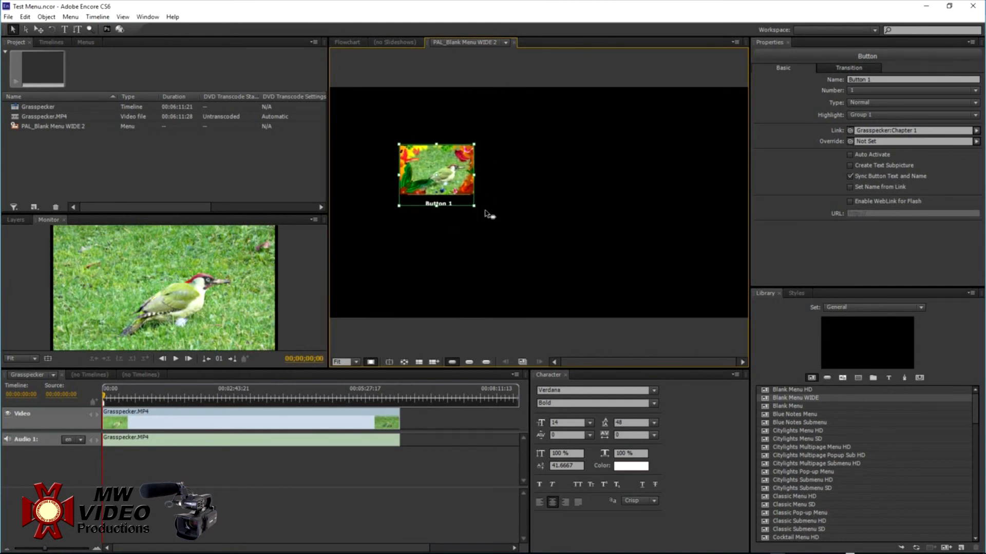
pyautogui.moveTo(475, 207); pyautogui.dragTo(506, 228)
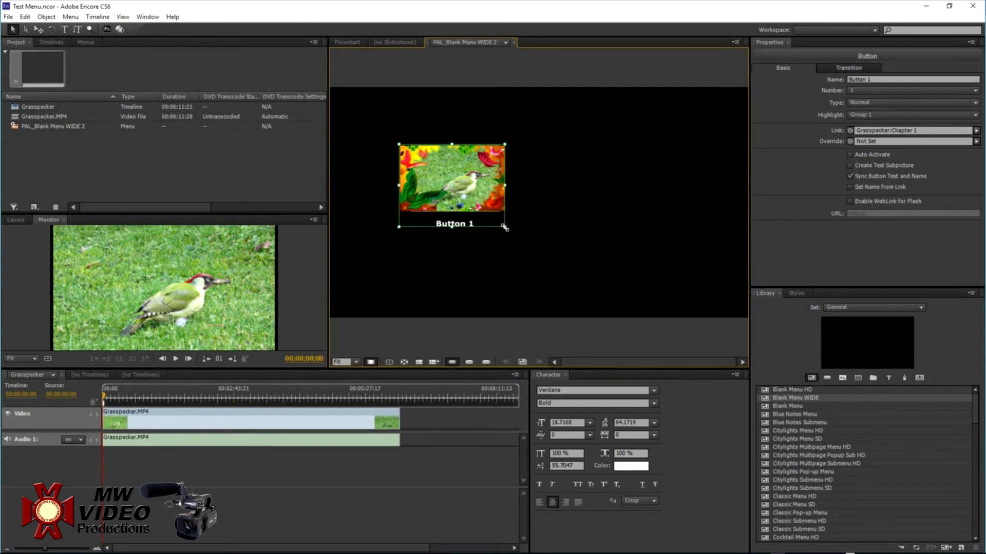
pyautogui.moveTo(471, 194); pyautogui.dragTo(428, 161)
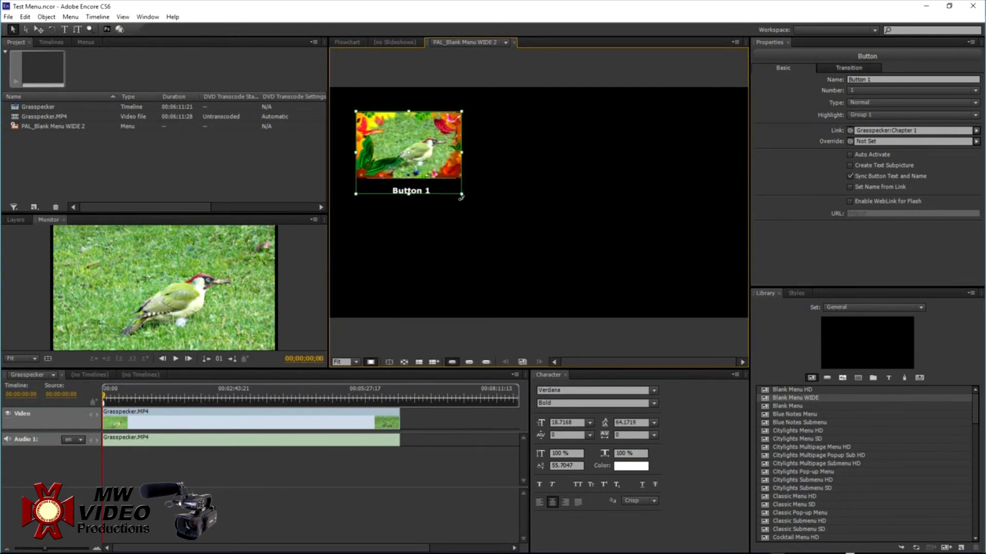
pyautogui.moveTo(461, 195); pyautogui.dragTo(440, 176)
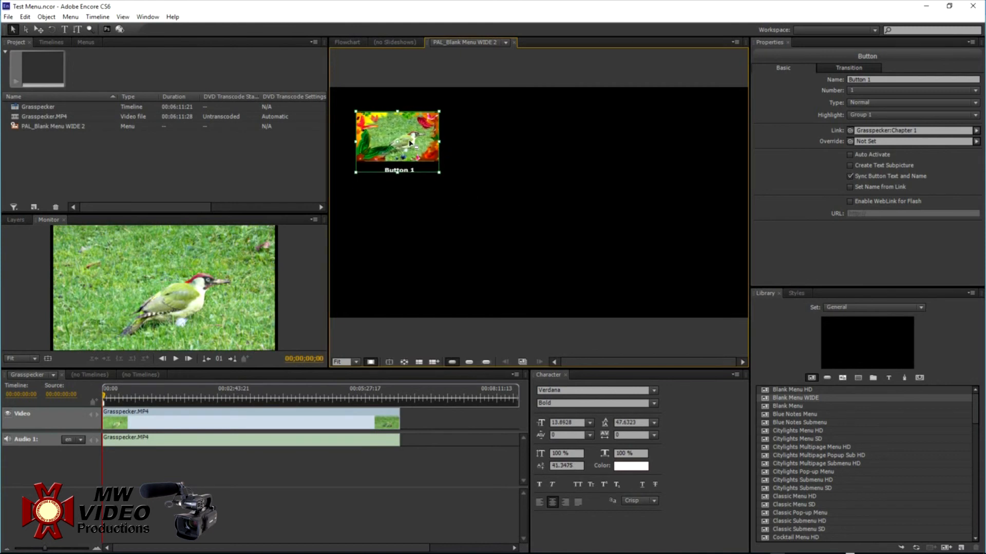
pyautogui.moveTo(406, 141); pyautogui.dragTo(484, 150)
pyautogui.moveTo(570, 166); pyautogui.dragTo(566, 202)
pyautogui.click(690, 262)
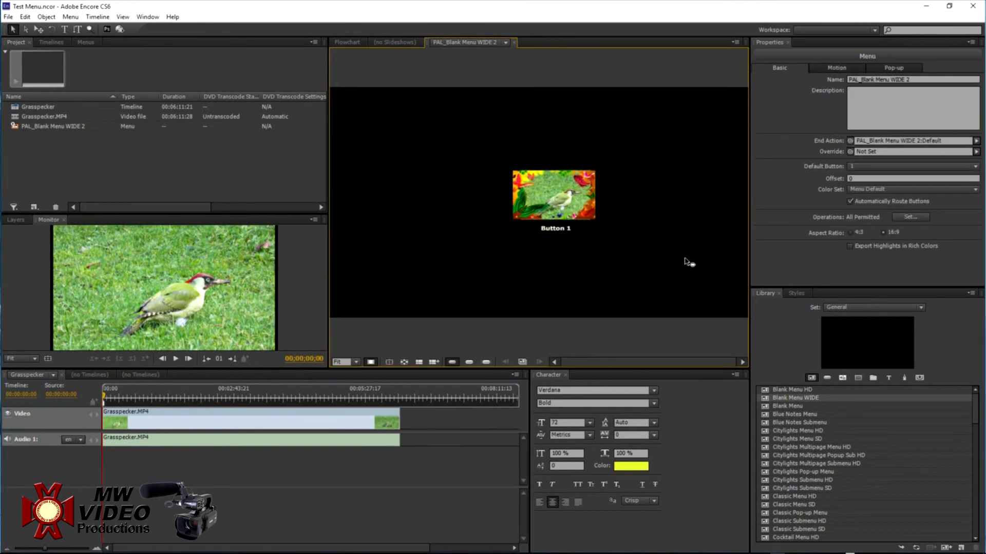
# Step: Open the menu in Photoshop and stretch the Frame layer of Button 1 slightly beyond its lower and upper edges
pyautogui.rightClick(656, 163)
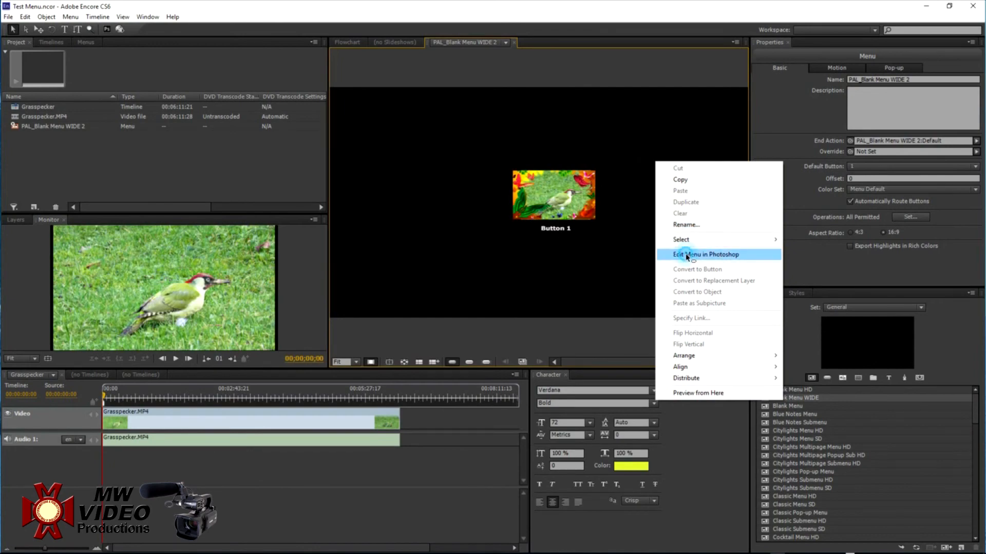
pyautogui.click(686, 254)
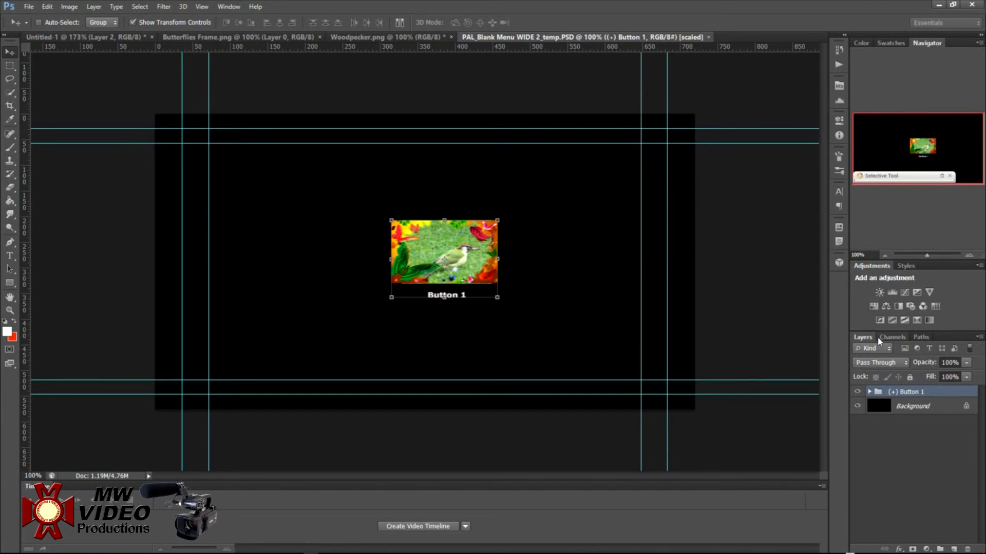
pyautogui.click(869, 392)
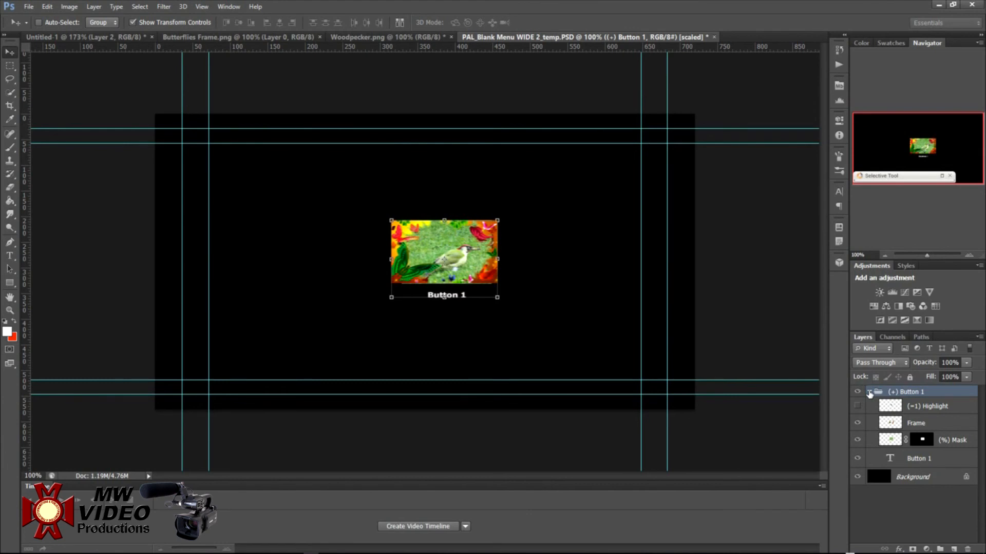
pyautogui.click(917, 424)
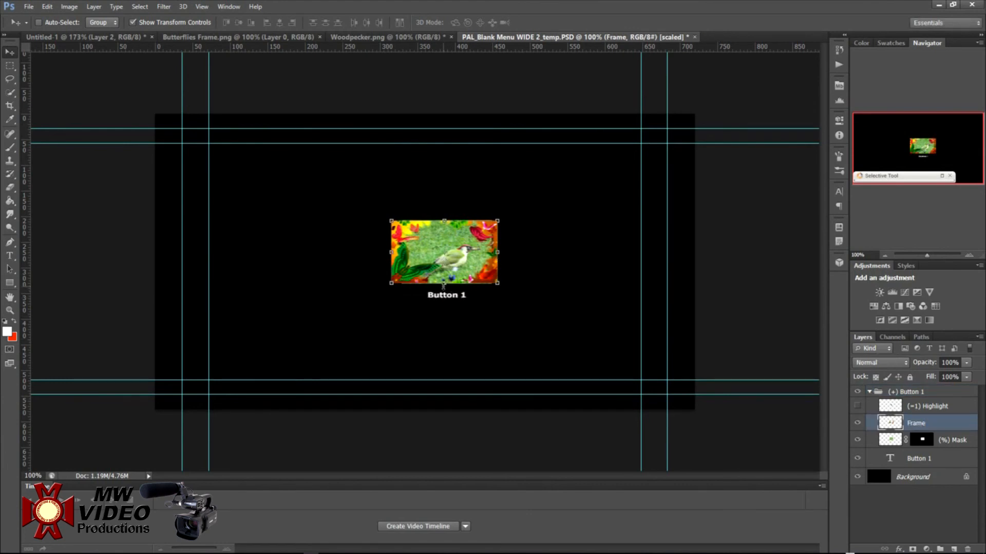
pyautogui.click(444, 283)
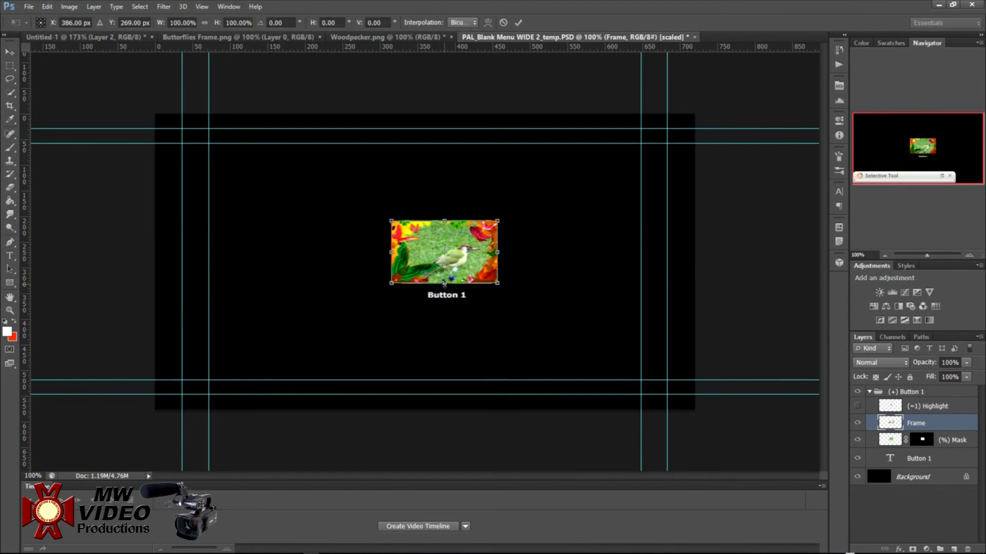
pyautogui.moveTo(444, 283); pyautogui.dragTo(445, 284)
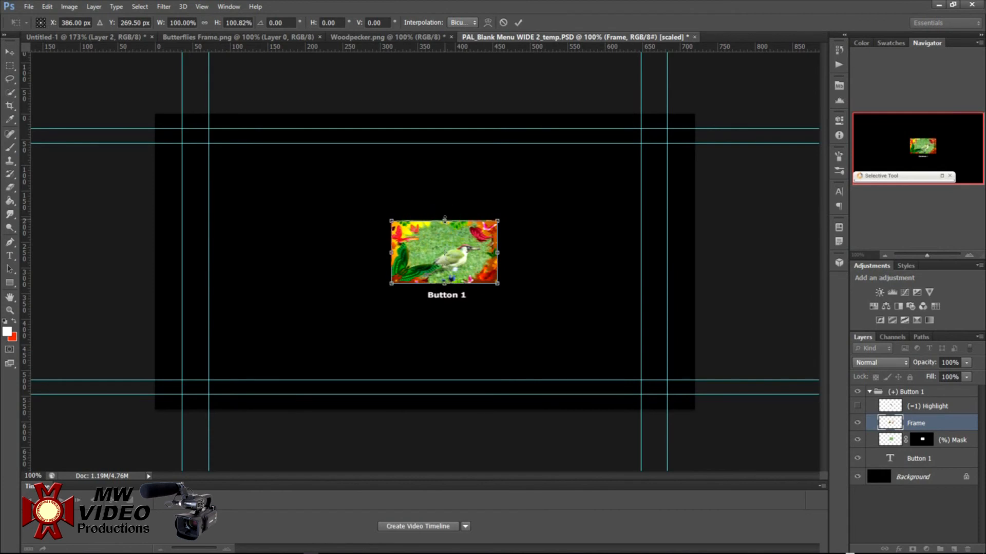
pyautogui.moveTo(444, 218); pyautogui.dragTo(445, 217)
pyautogui.click(518, 22)
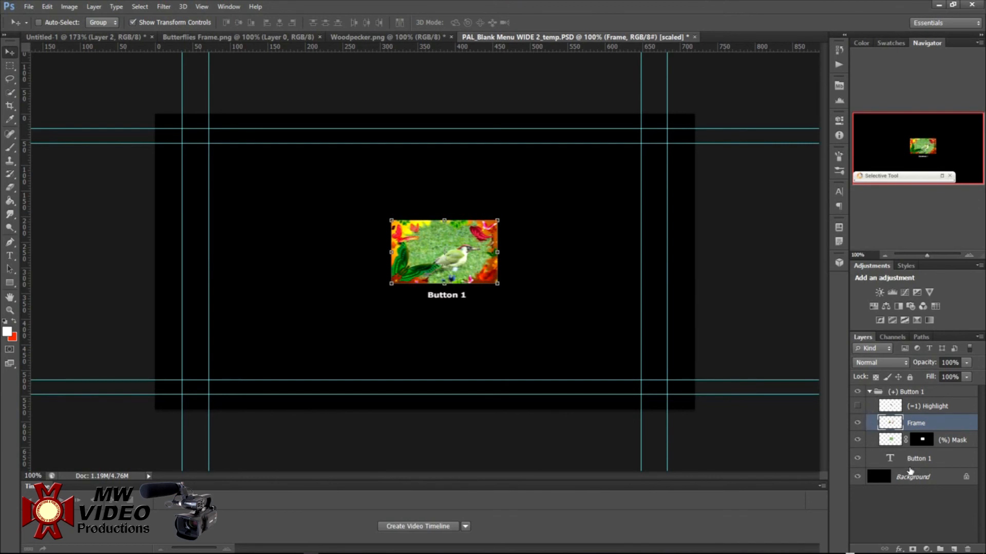
# Step: Collapse the Button 1 group, save and close the PAL_Blank Menu WIDE 2_temp.PSD document, and return to Encore
pyautogui.click(912, 473)
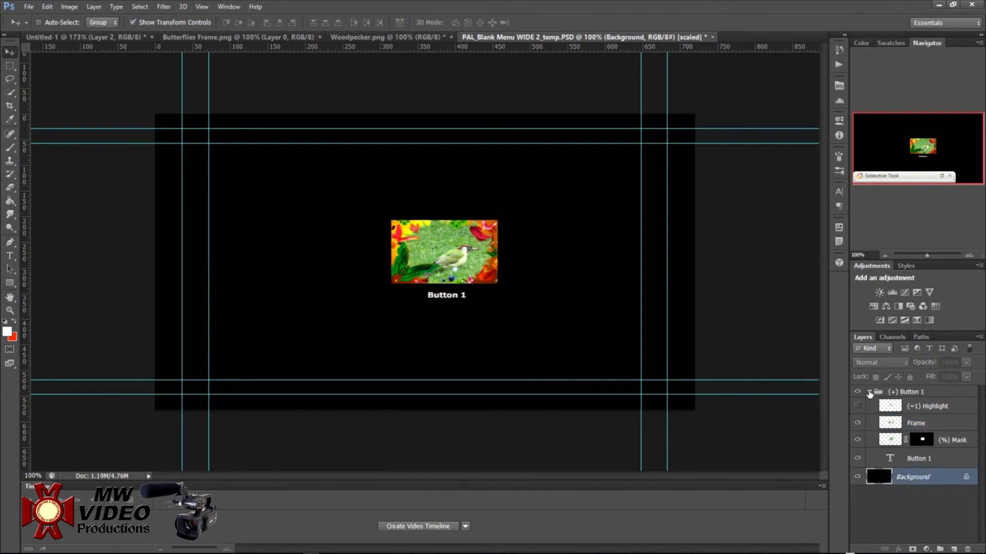
pyautogui.click(870, 392)
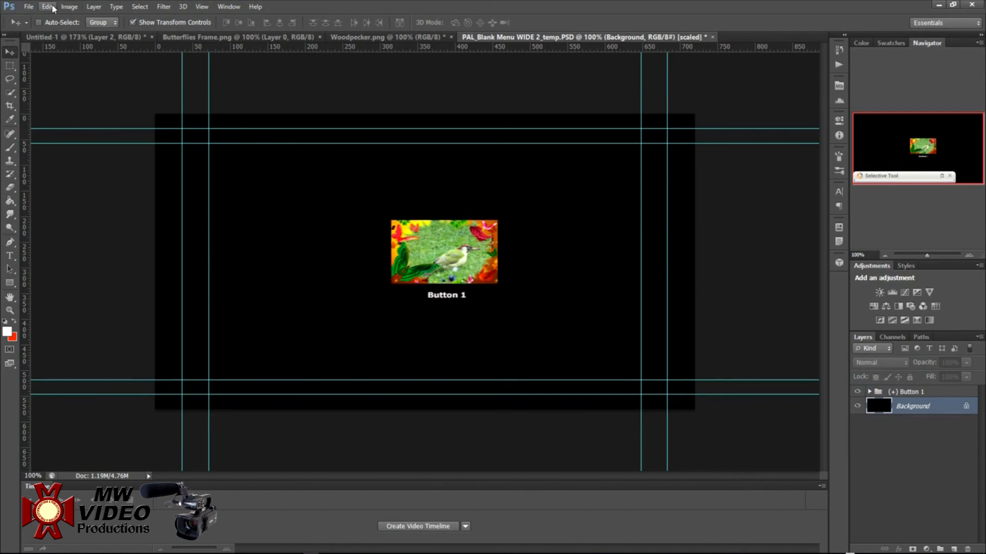
pyautogui.click(28, 7)
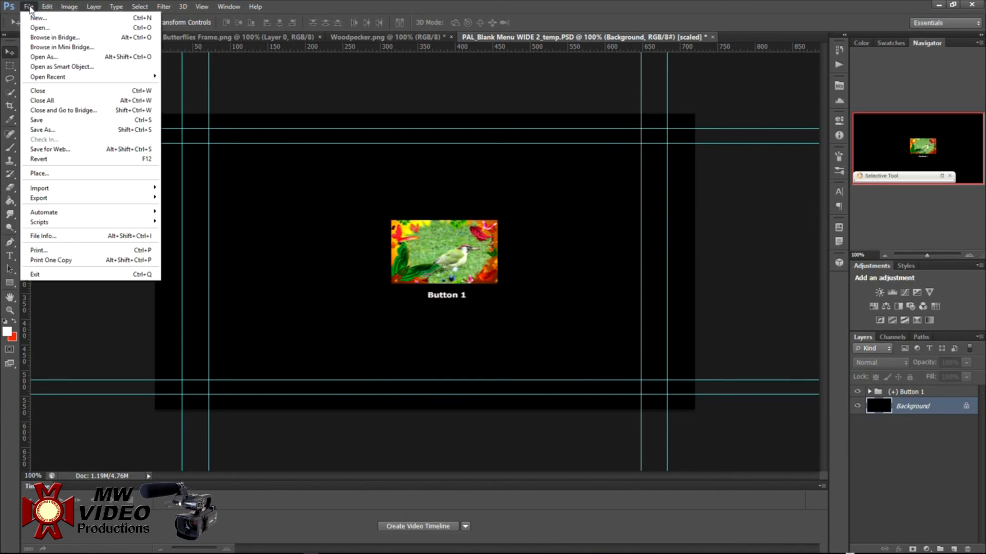
pyautogui.click(63, 120)
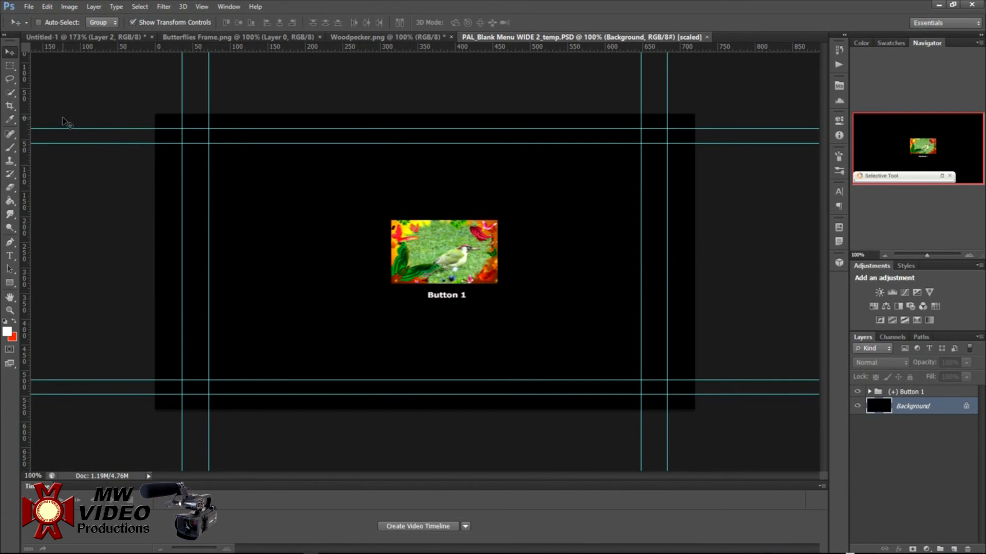
pyautogui.click(707, 38)
pyautogui.click(938, 5)
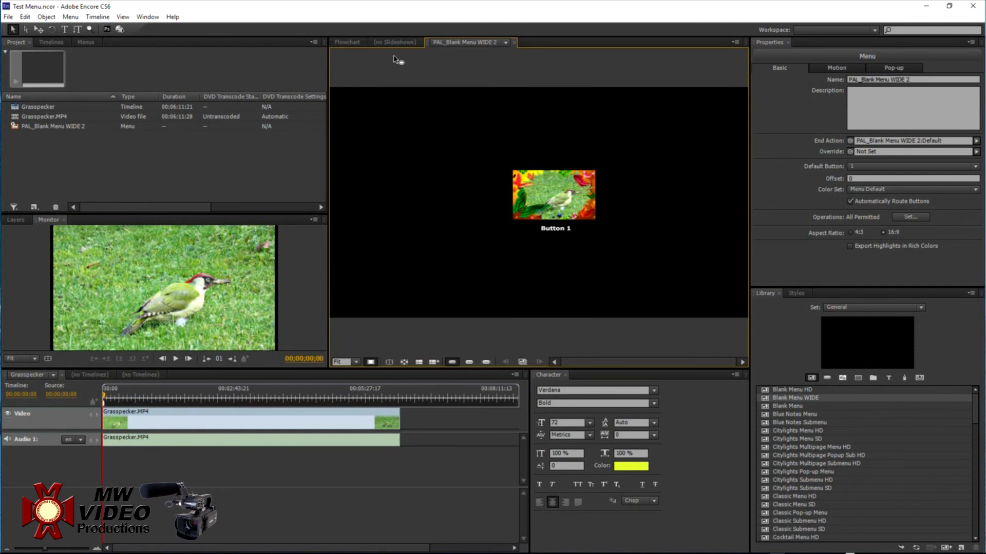
# Step: Preview the project again to check the resized button with its adjusted frame
pyautogui.click(119, 30)
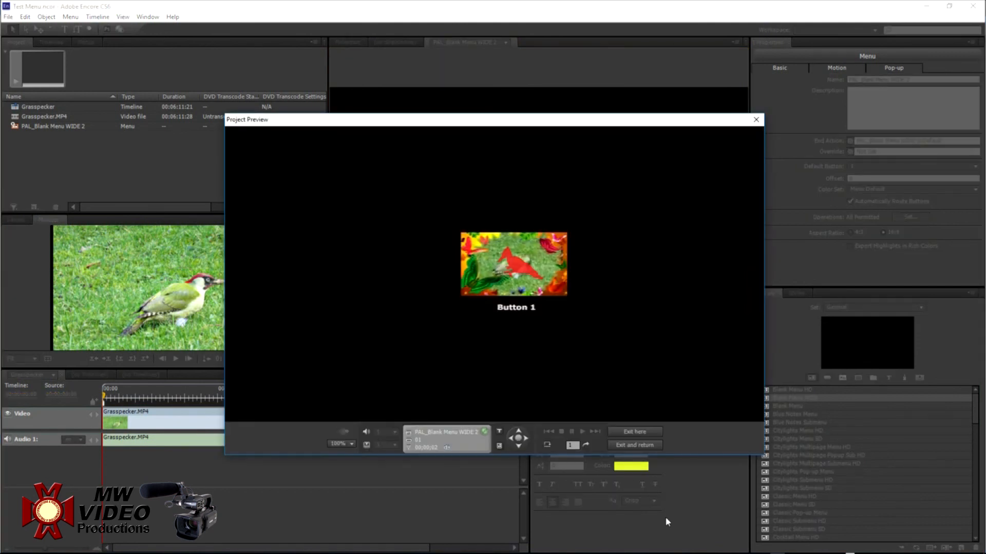